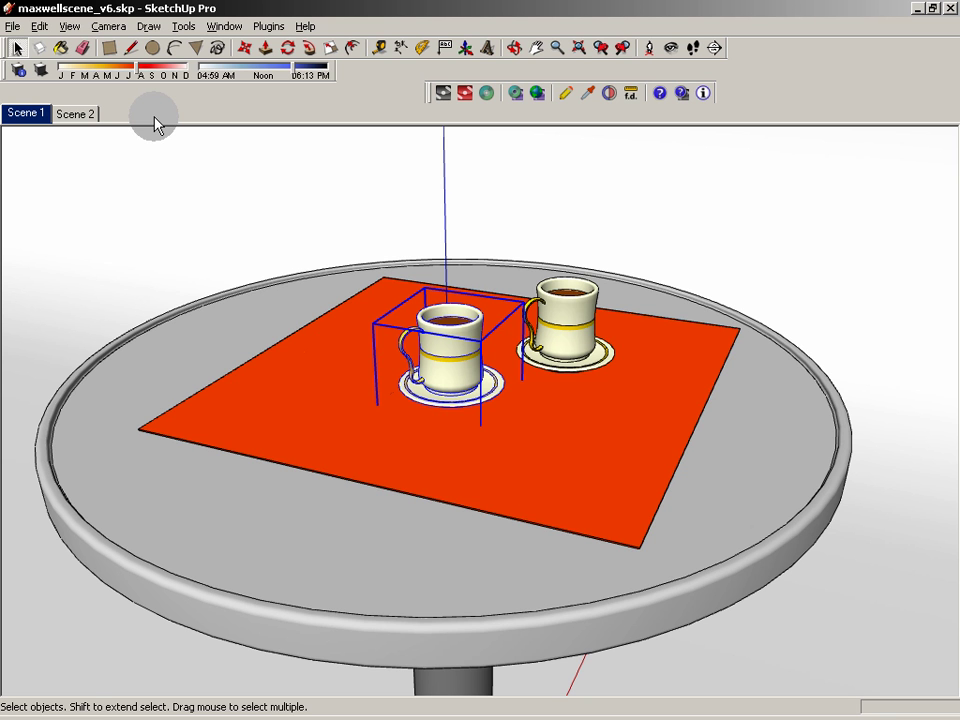
Step: In the Scenes panel, rename Scene 1 to 'front shot', then close the panel
{"action": "left_click", "coordinate": [232, 30]}
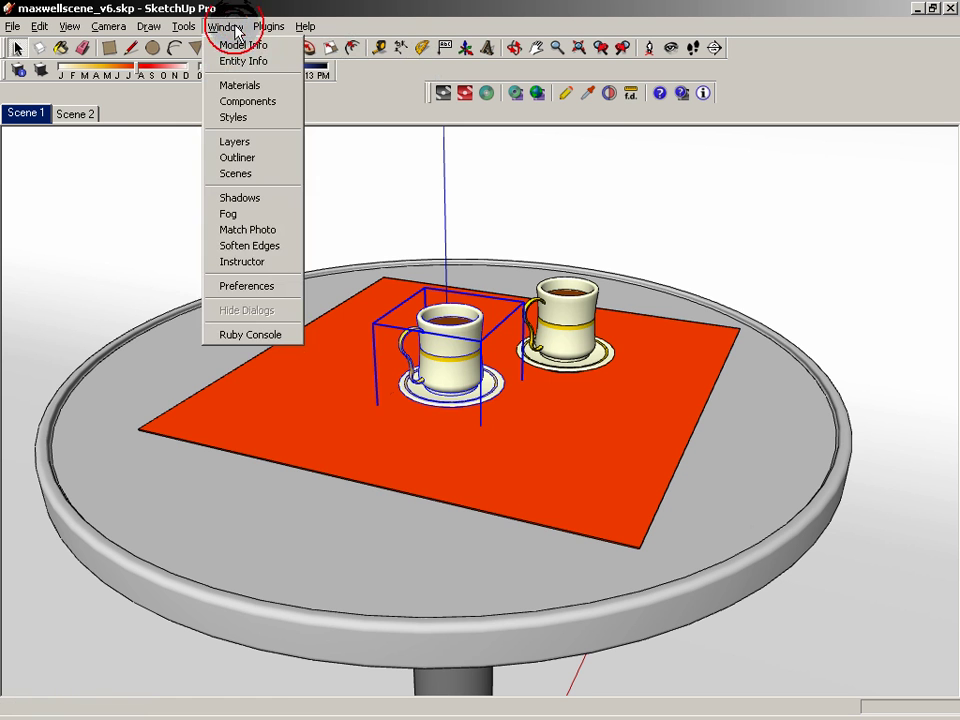
{"action": "left_click", "coordinate": [246, 178]}
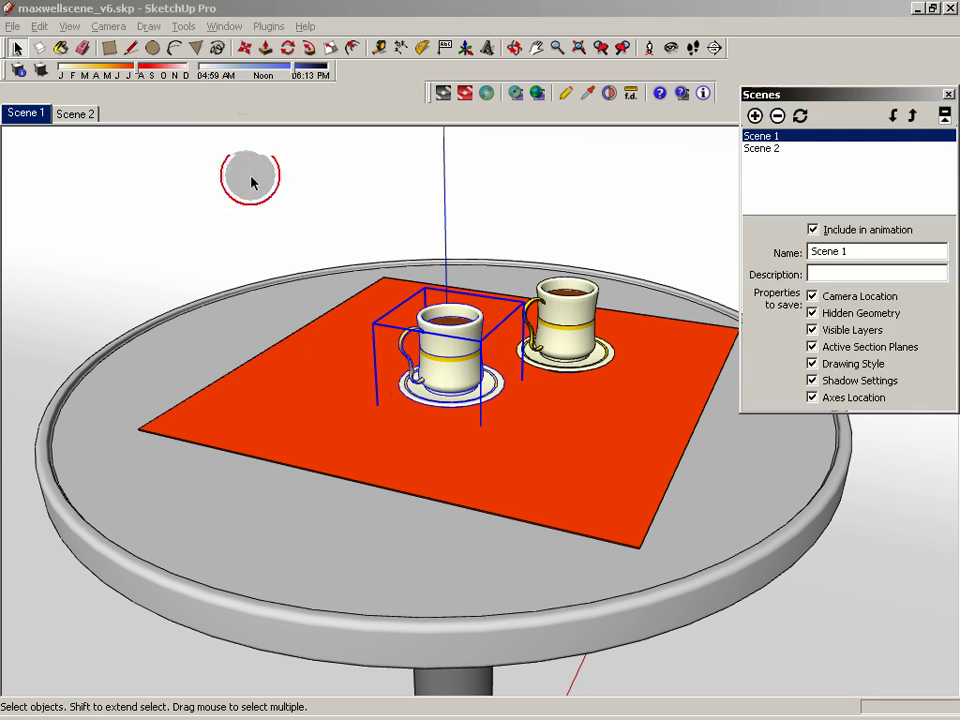
{"action": "left_click_drag", "start_coordinate": [804, 100], "coordinate": [186, 184]}
{"action": "left_click_drag", "start_coordinate": [226, 343], "coordinate": [187, 343]}
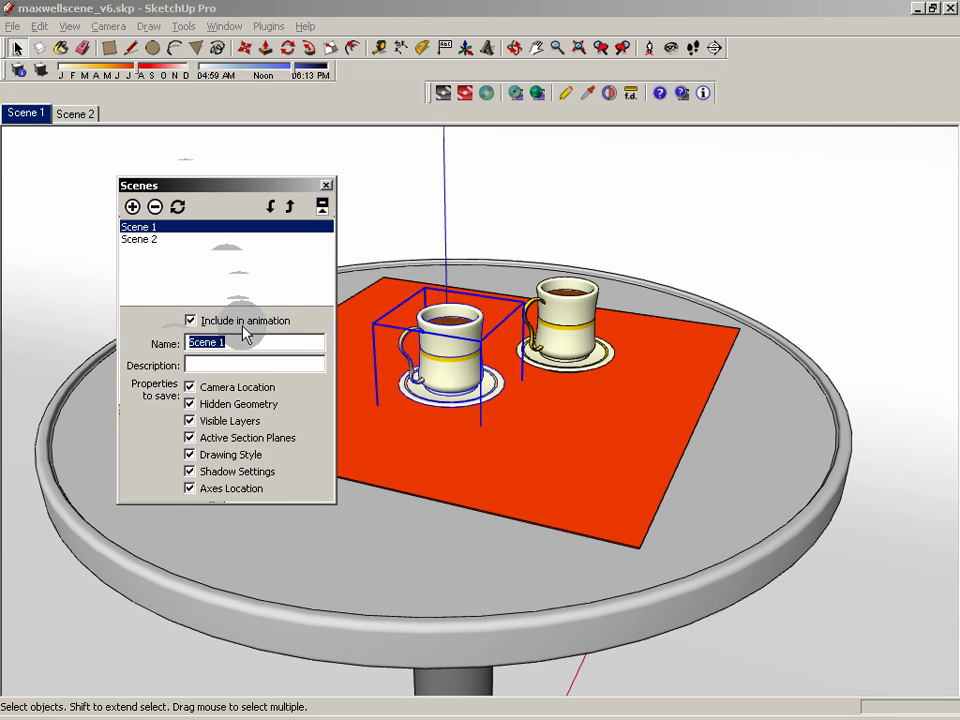
{"action": "type", "text": "front"}
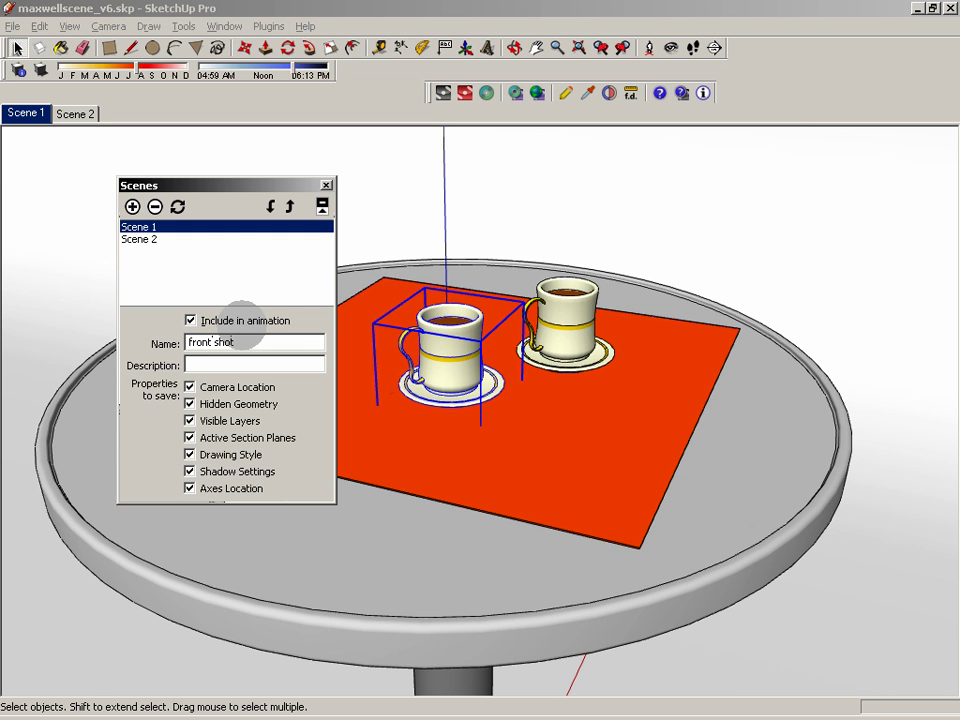
{"action": "type", "text": " shot"}
{"action": "left_click", "coordinate": [215, 362]}
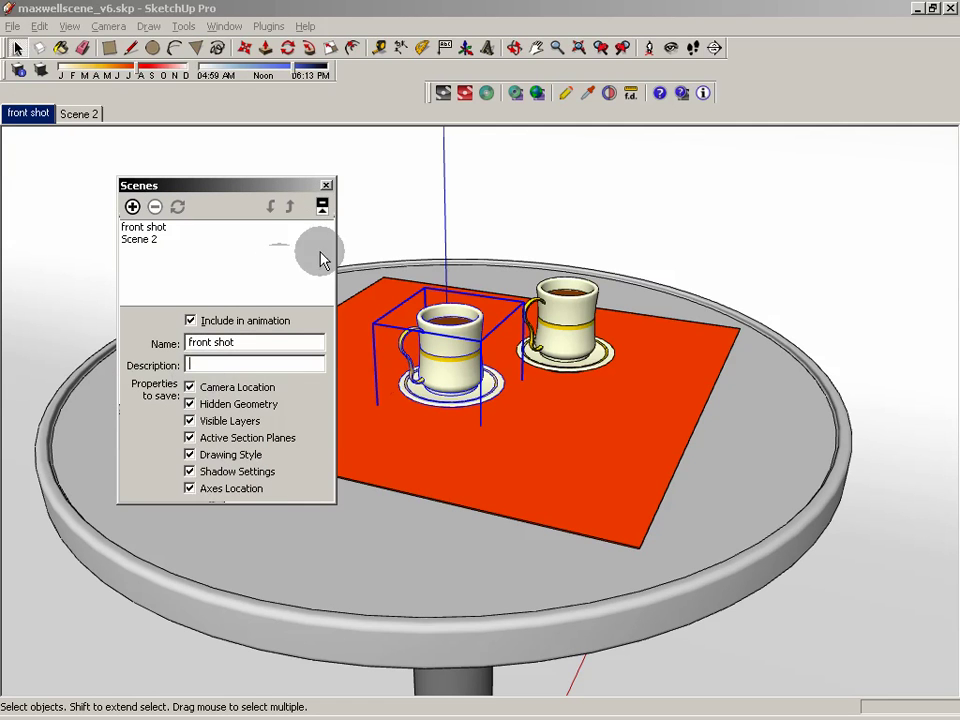
{"action": "left_click", "coordinate": [327, 186]}
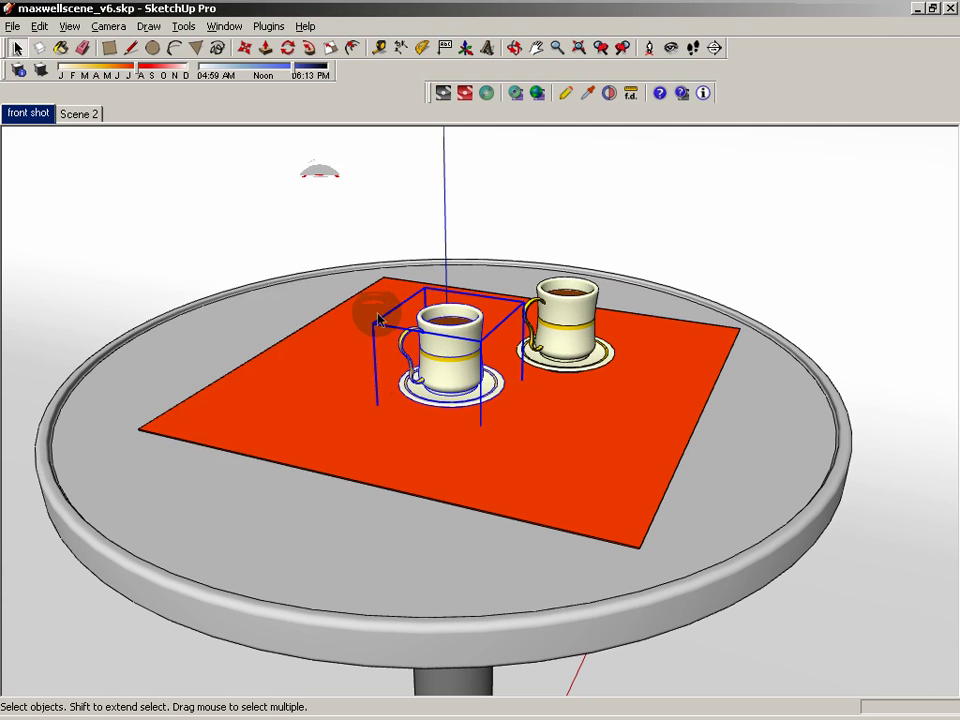
Step: Open the Maxwell Scene Manager, compare Scene 2 with front shot, then minimize it
{"action": "left_click", "coordinate": [567, 94]}
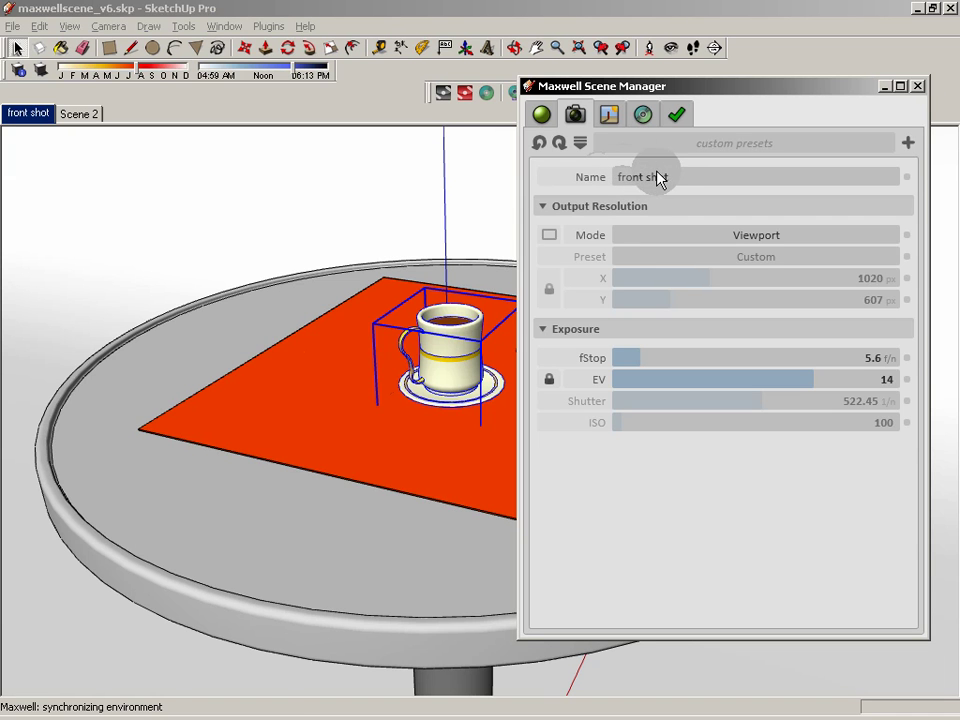
{"action": "left_click", "coordinate": [79, 115]}
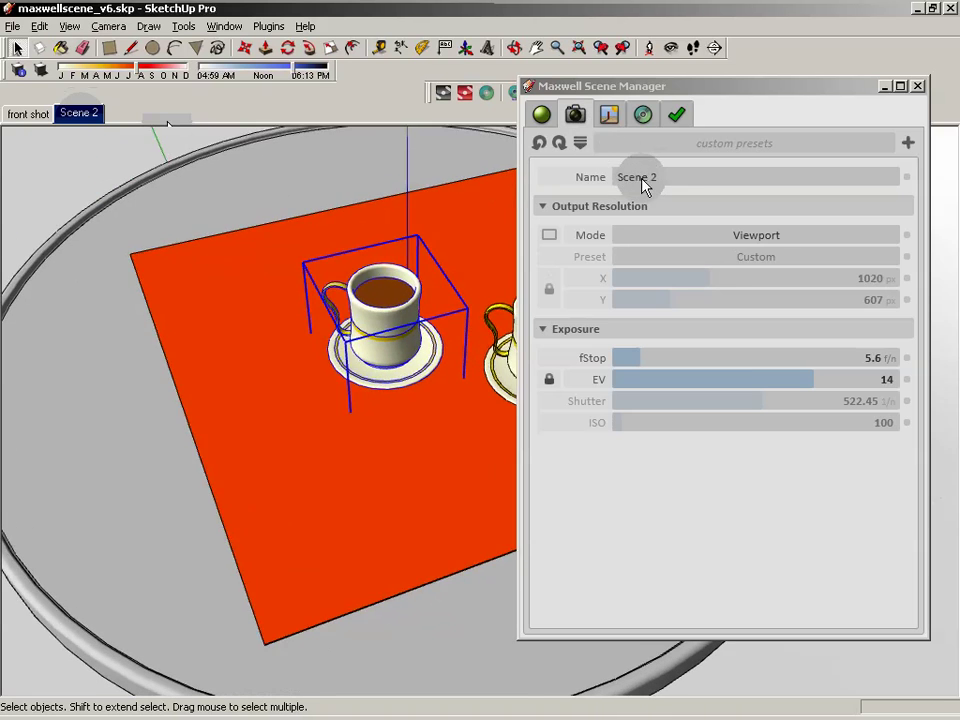
{"action": "left_click", "coordinate": [30, 116]}
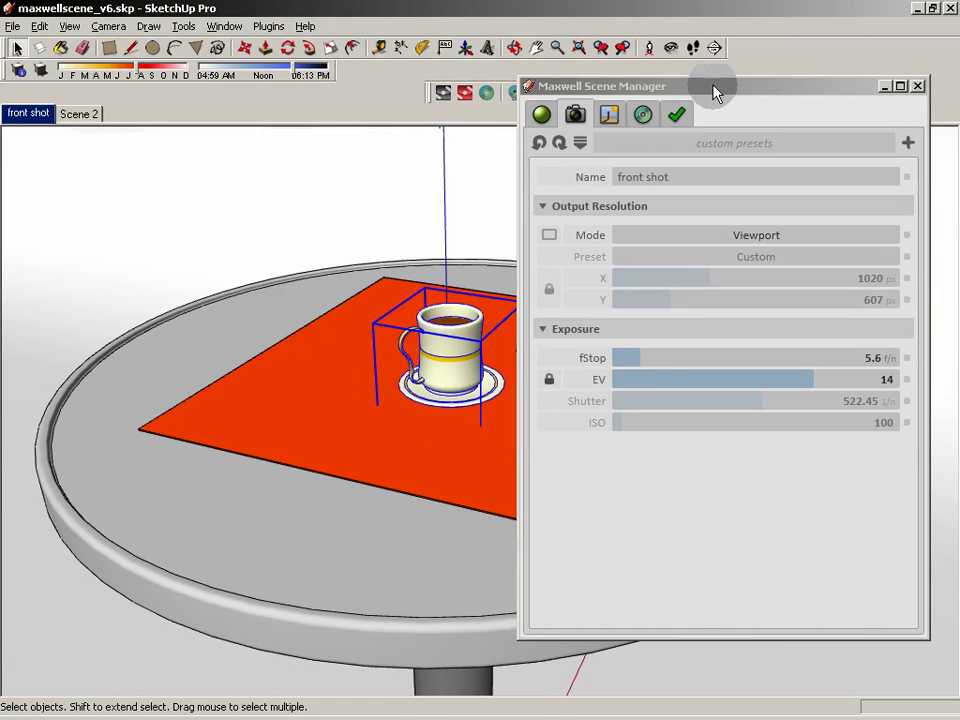
{"action": "left_click_drag", "start_coordinate": [745, 89], "coordinate": [783, 82]}
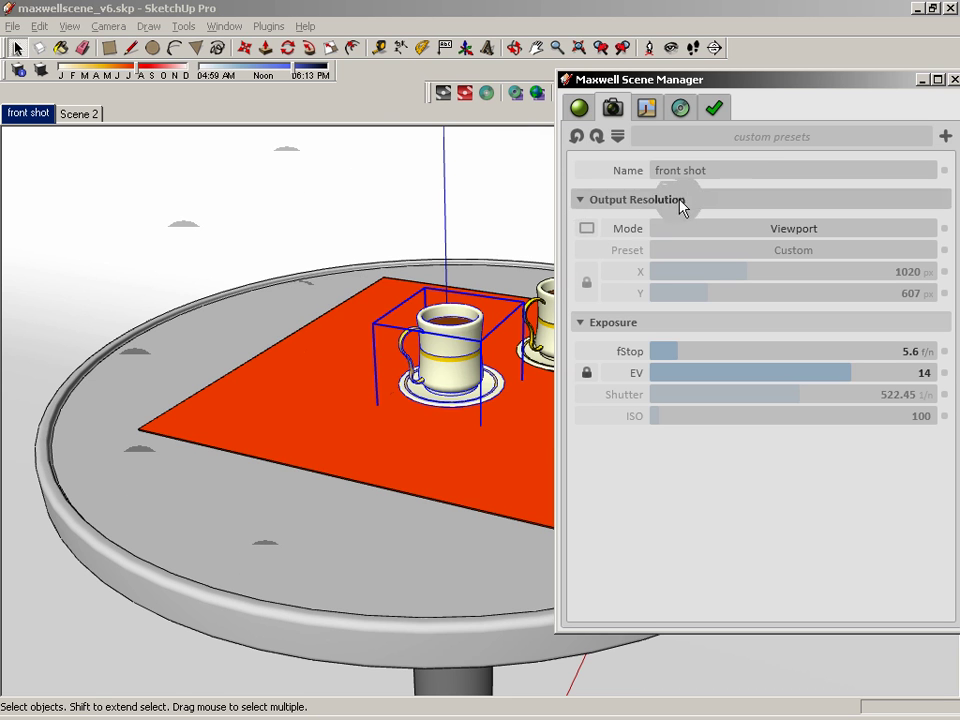
{"action": "left_click", "coordinate": [923, 79]}
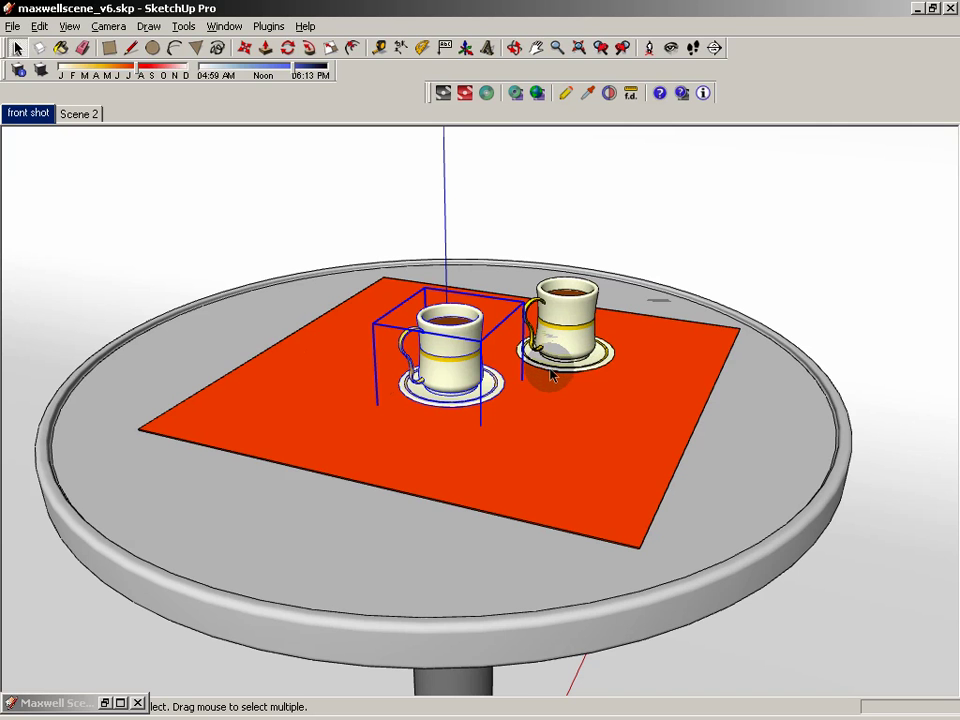
Step: Set the camera field of view to 46 degrees via Camera > Field of View
{"action": "left_click", "coordinate": [117, 30]}
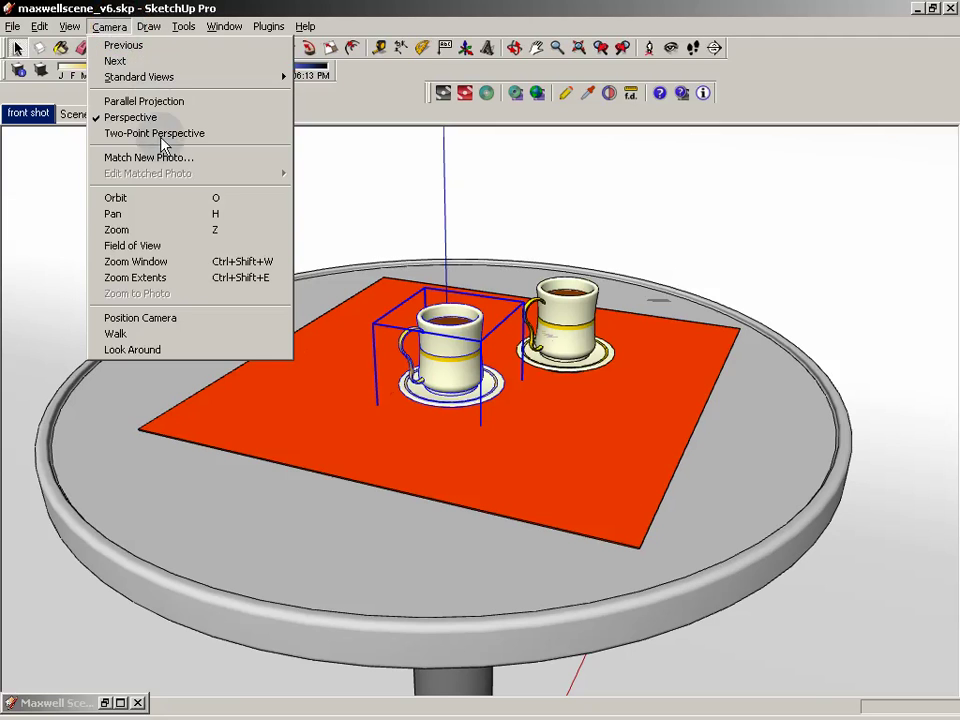
{"action": "left_click", "coordinate": [167, 246]}
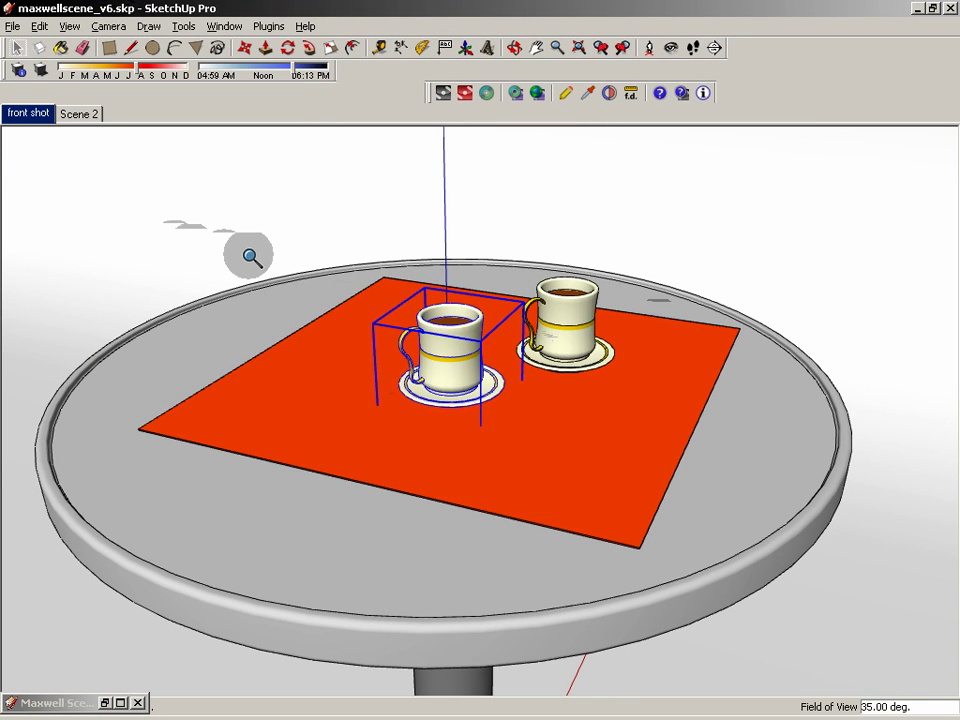
{"action": "type", "text": "46"}
{"action": "key", "text": "Return"}
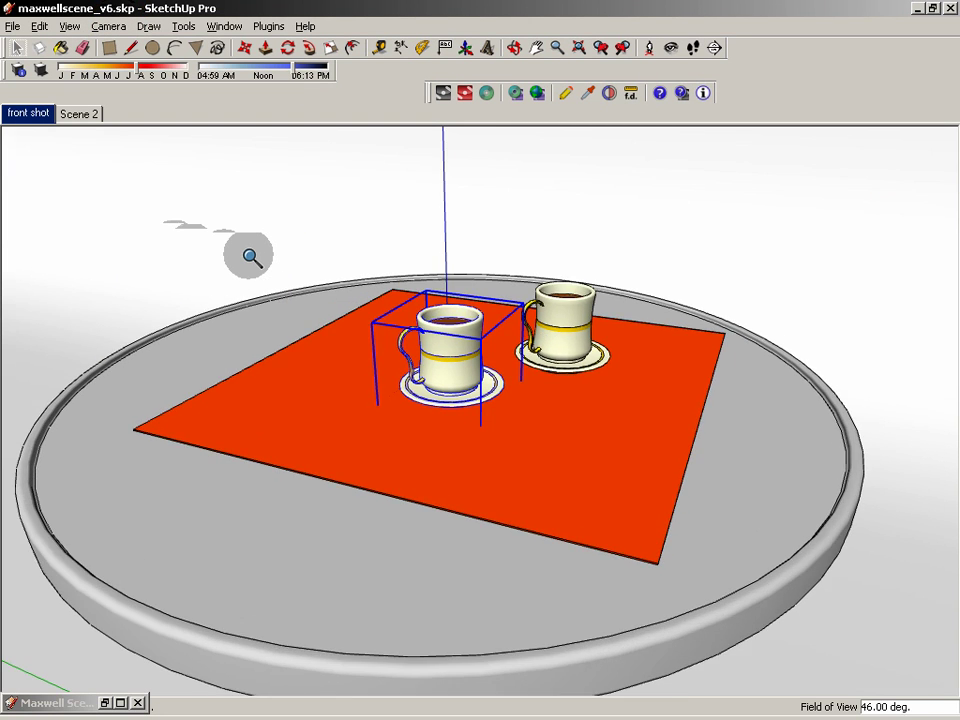
Step: Set a Custom, unlocked 832 × 1096 px Maxwell resolution with the aspect frame shown in the viewport
{"action": "left_click", "coordinate": [105, 703]}
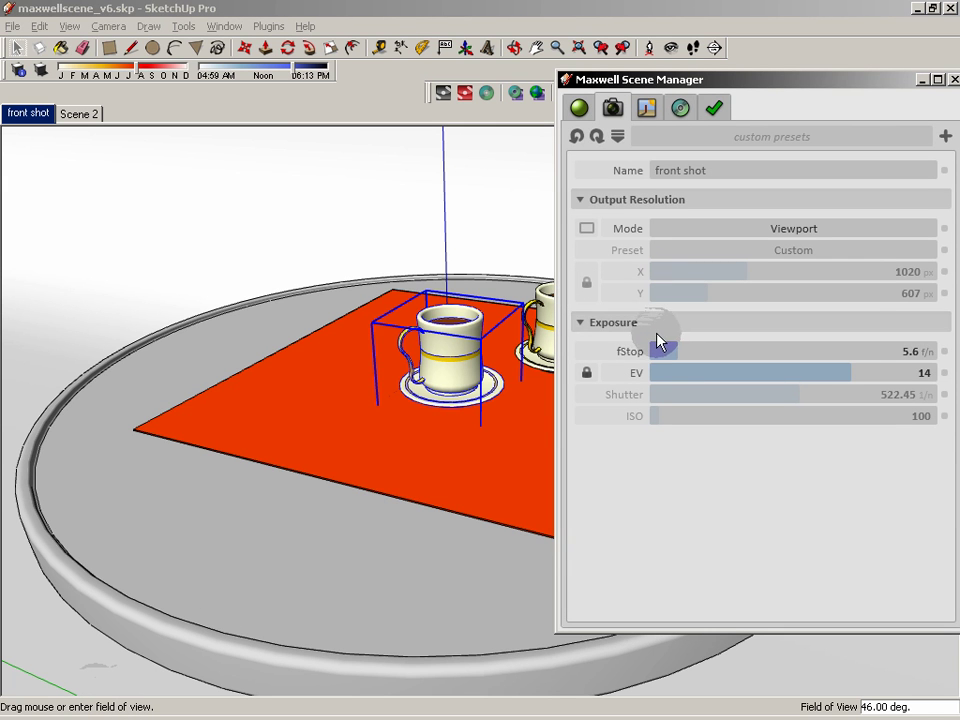
{"action": "left_click", "coordinate": [794, 232]}
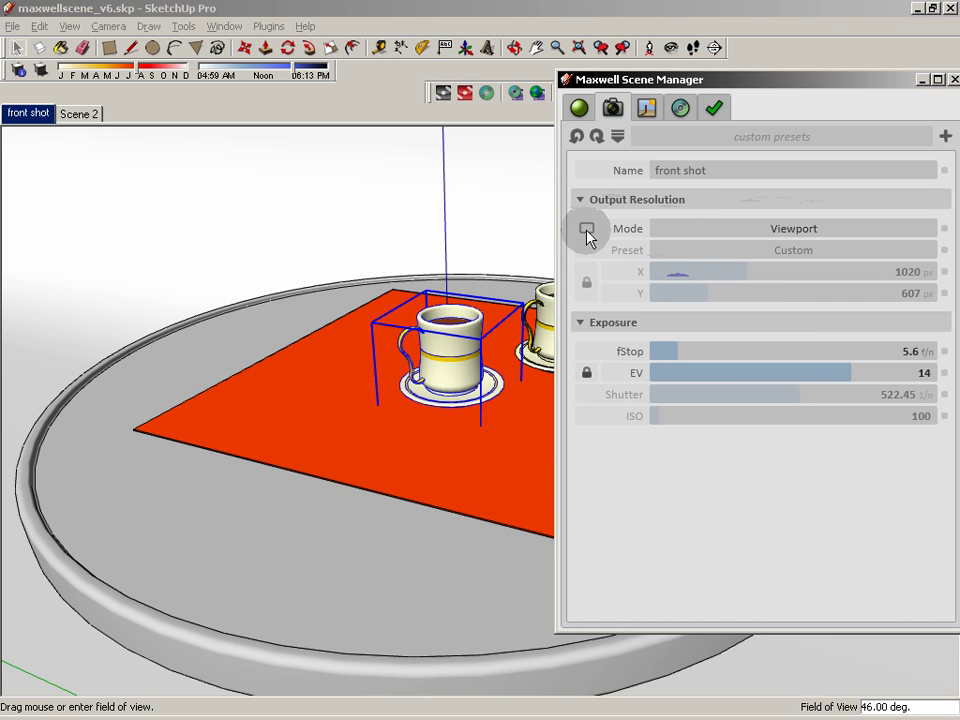
{"action": "left_click", "coordinate": [690, 229]}
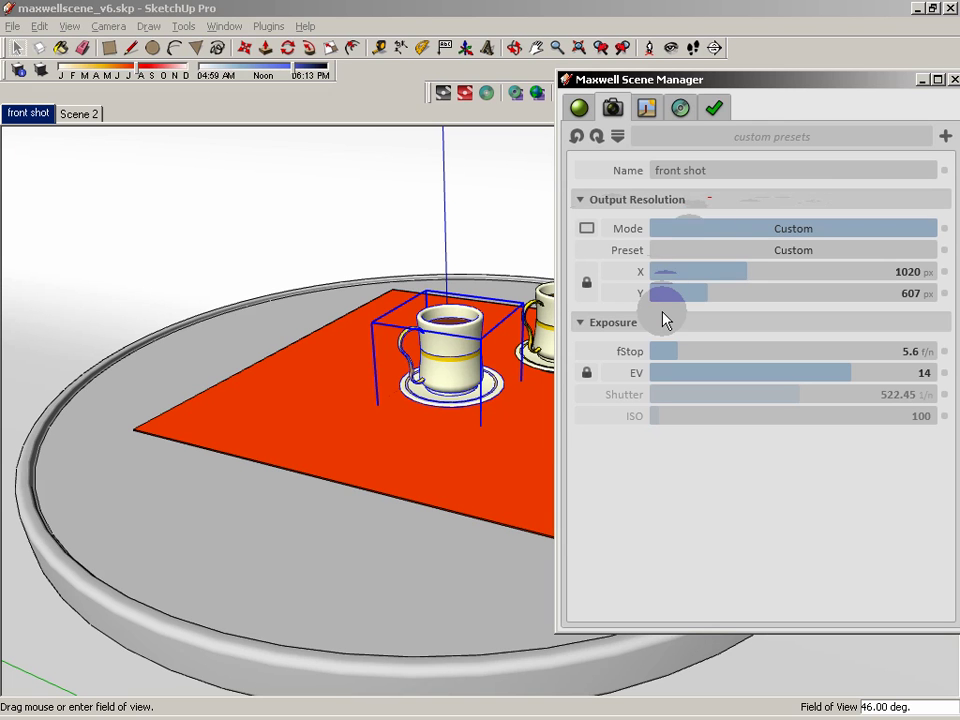
{"action": "left_click", "coordinate": [587, 229]}
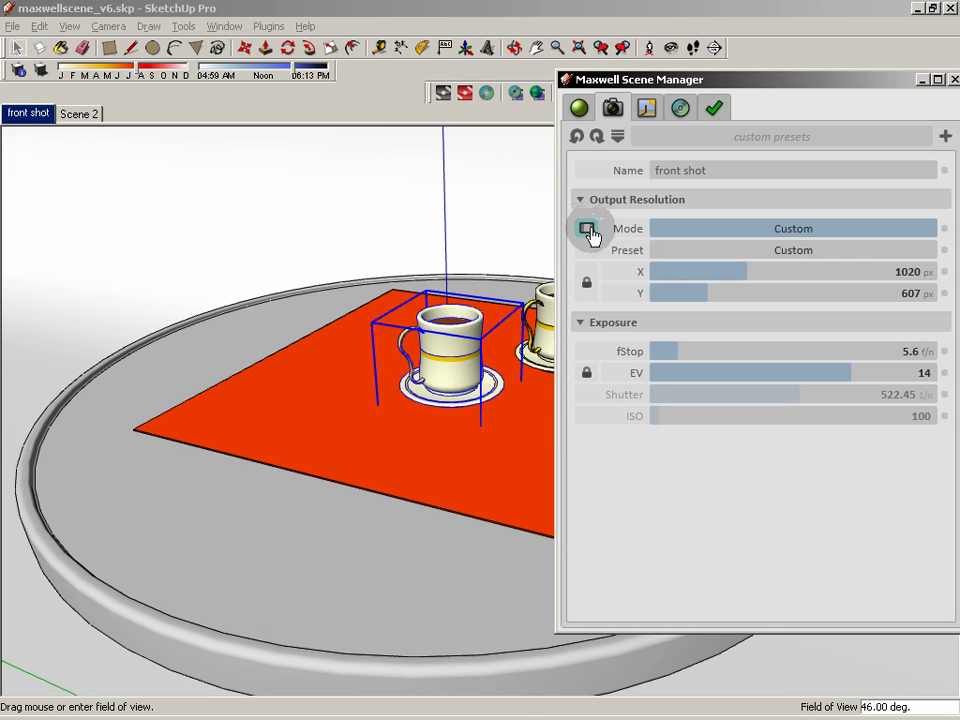
{"action": "left_click", "coordinate": [587, 283]}
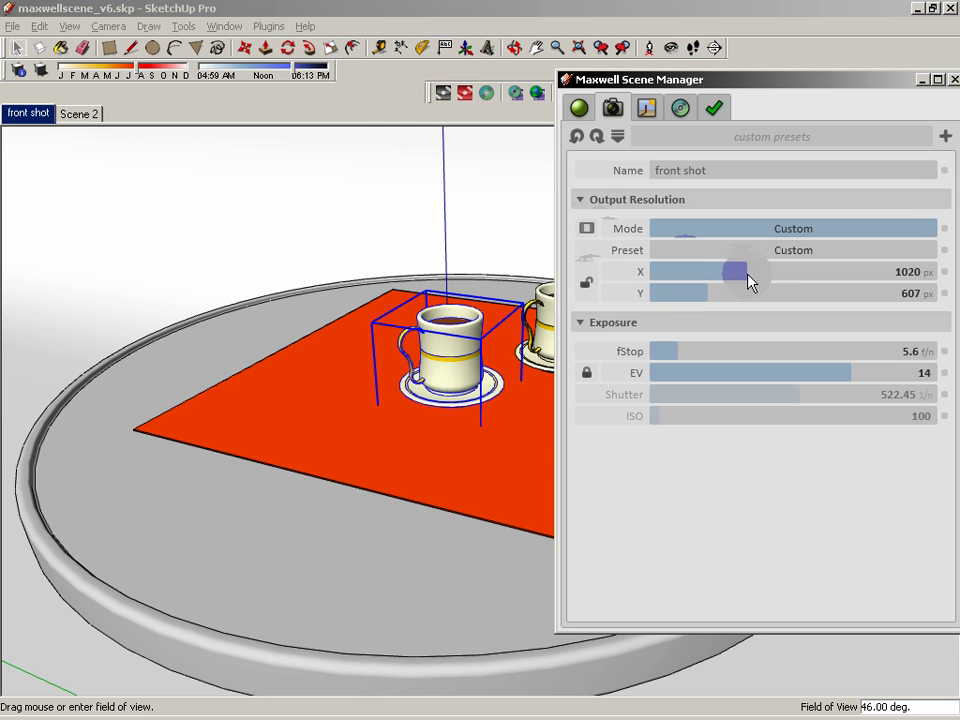
{"action": "mouse_move", "coordinate": [746, 279]}
{"action": "left_mouse_down"}
{"action": "mouse_move", "coordinate": [791, 278]}
{"action": "mouse_move", "coordinate": [729, 276]}
{"action": "mouse_move", "coordinate": [717, 295]}
{"action": "mouse_move", "coordinate": [755, 293]}
{"action": "left_mouse_up"}
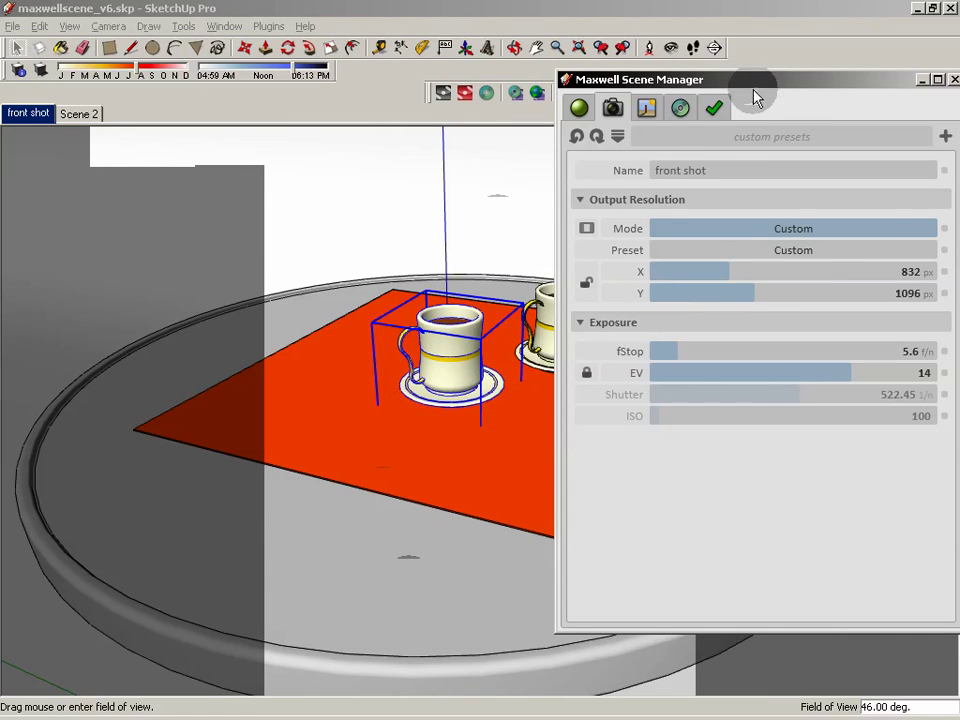
{"action": "left_click_drag", "start_coordinate": [754, 82], "coordinate": [866, 85]}
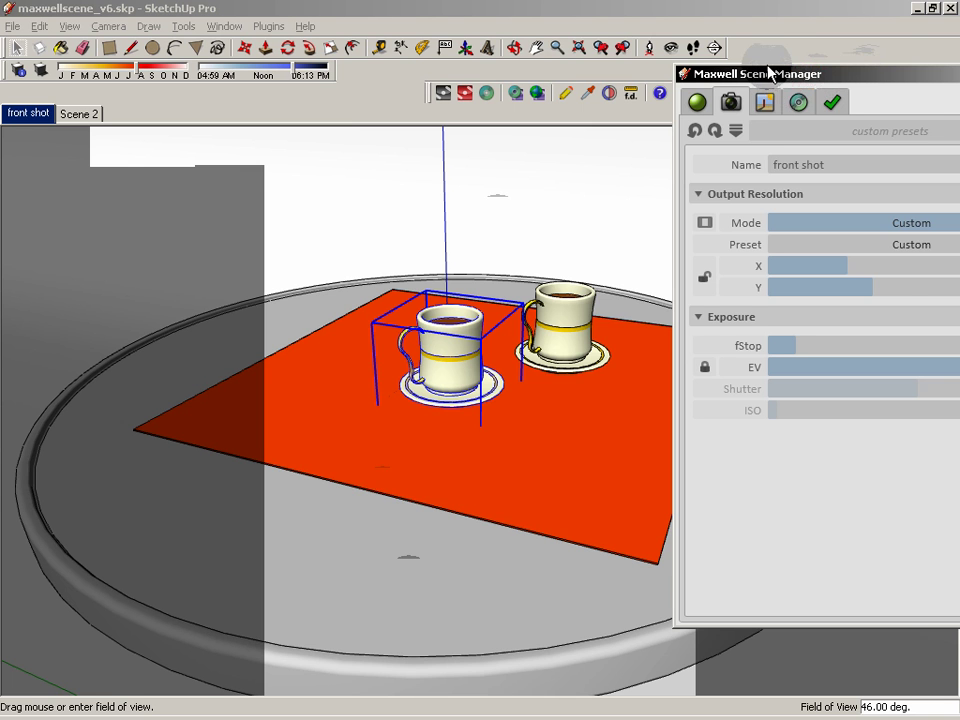
{"action": "left_click_drag", "start_coordinate": [767, 71], "coordinate": [645, 62]}
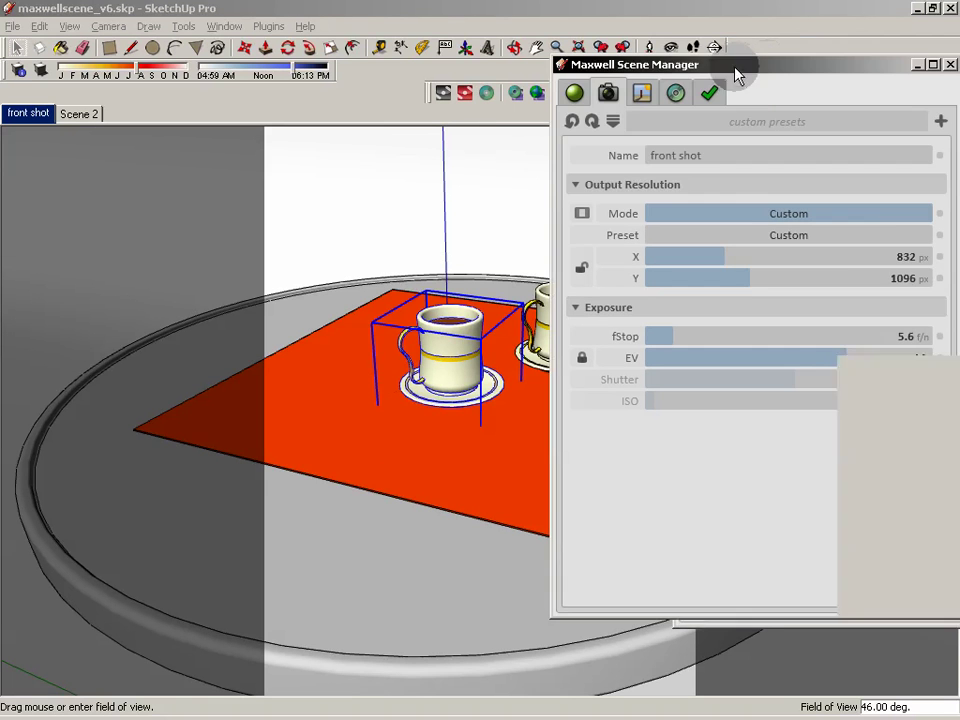
Step: Enter a 400 × 800 px output resolution and lock the aspect ratio
{"action": "double_click", "coordinate": [918, 258]}
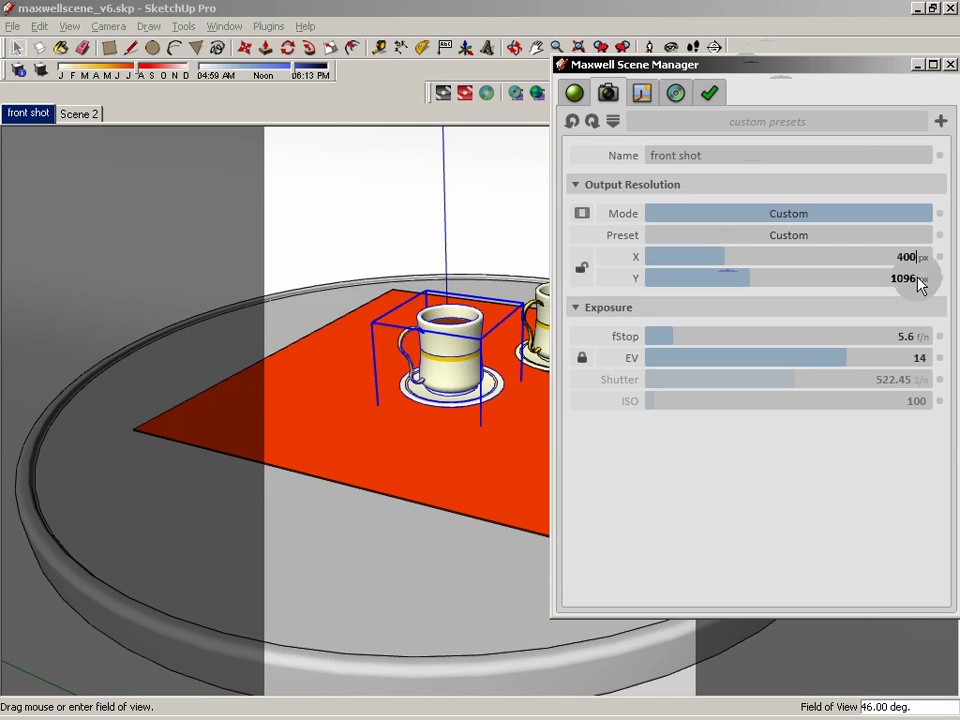
{"action": "left_click_drag", "start_coordinate": [904, 278], "coordinate": [895, 278]}
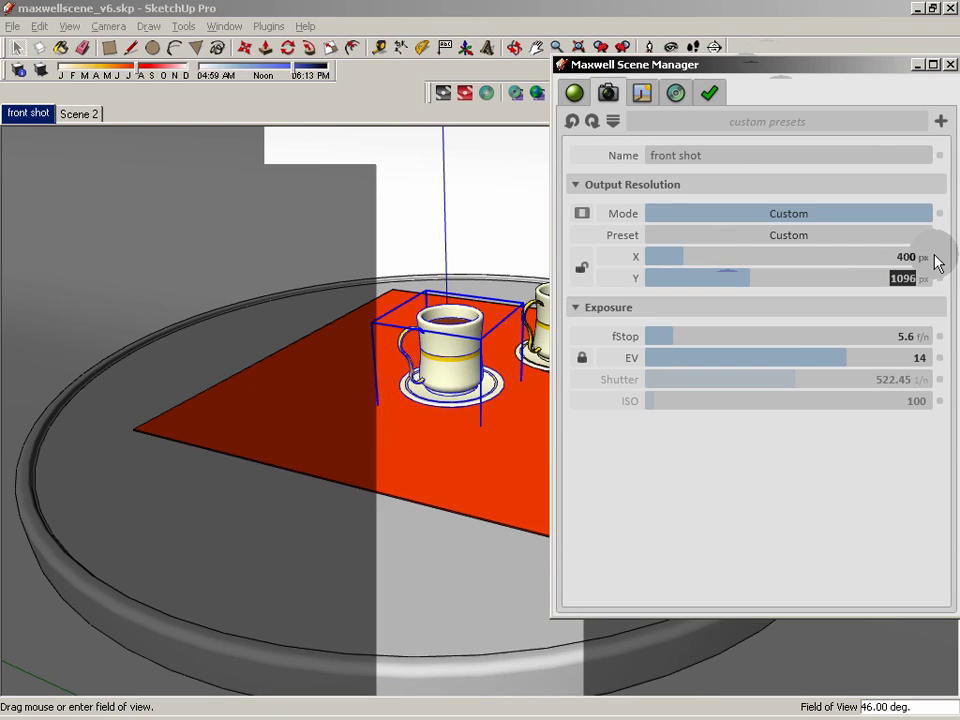
{"action": "type", "text": "800"}
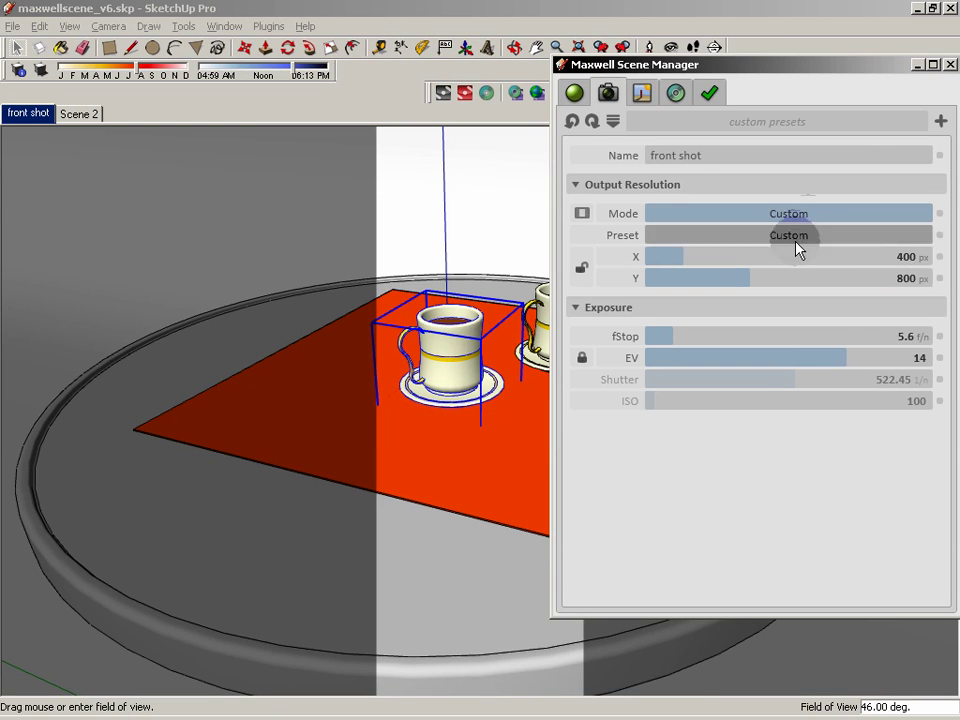
{"action": "left_click", "coordinate": [593, 292]}
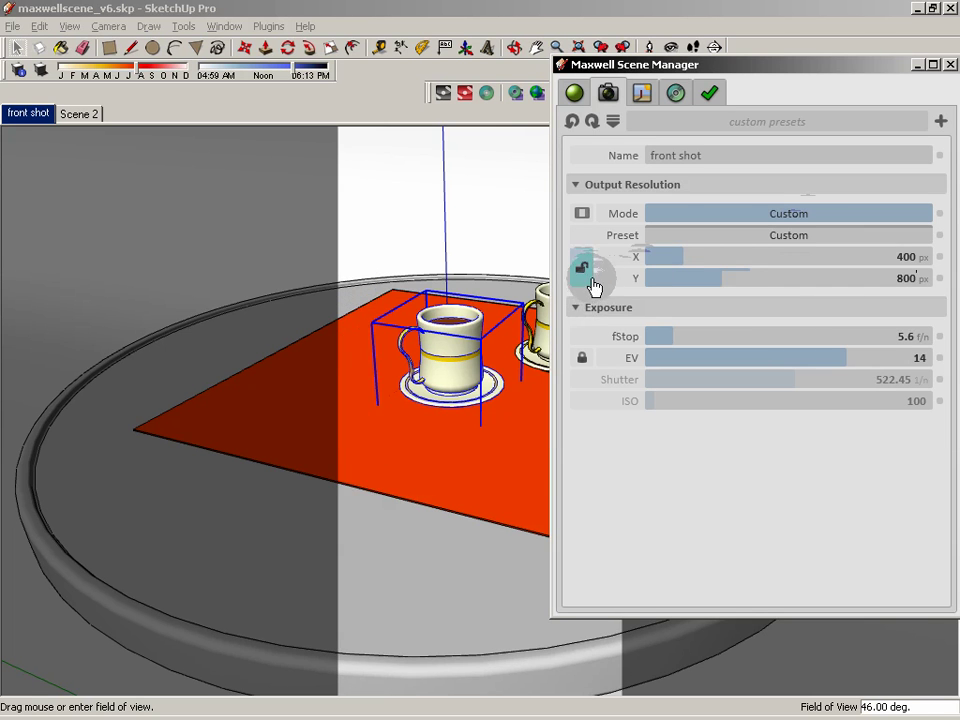
{"action": "left_click", "coordinate": [586, 268]}
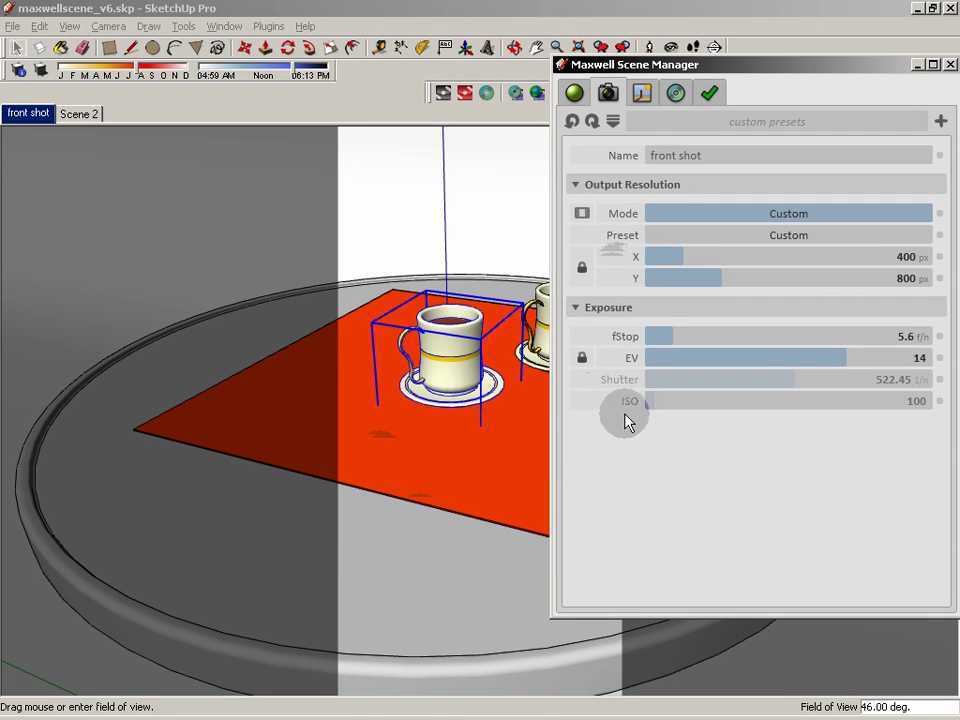
Step: Switch to Scene 2 and back to front shot, restoring its 23.97° camera view
{"action": "left_click", "coordinate": [84, 115]}
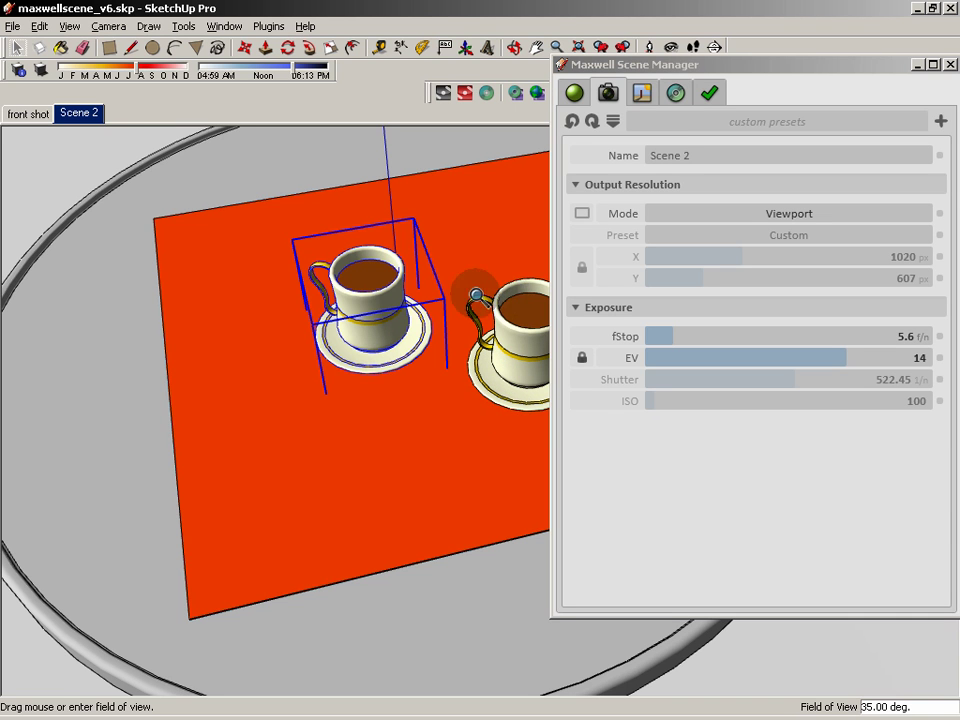
{"action": "left_click", "coordinate": [32, 114]}
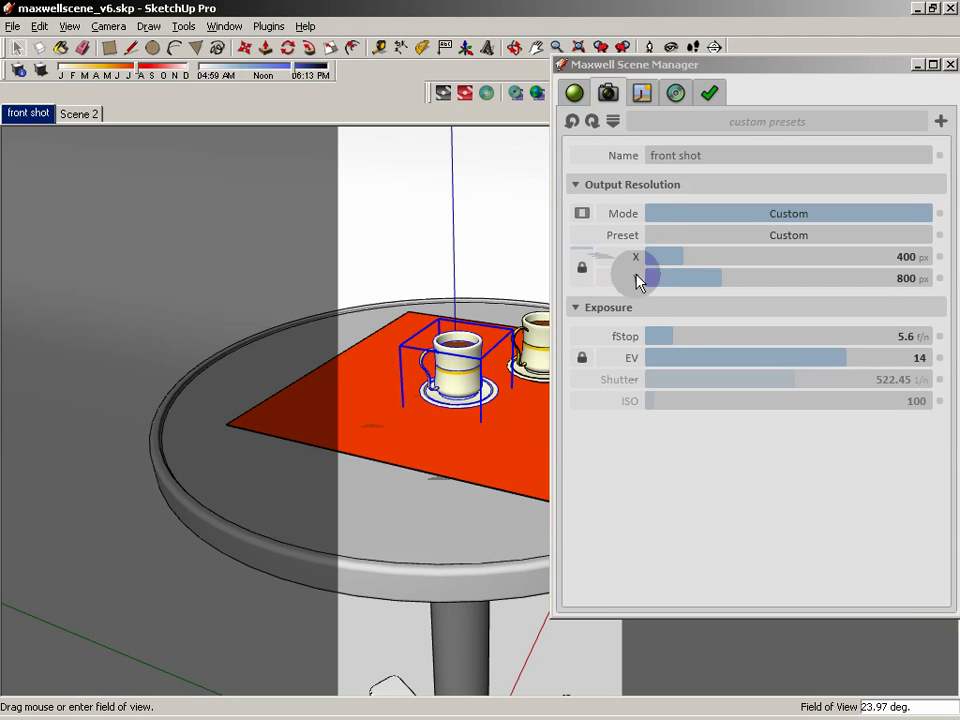
Step: Collapse Output Resolution and set EV to 6, toggling the EV lock off and back on
{"action": "left_click", "coordinate": [576, 187]}
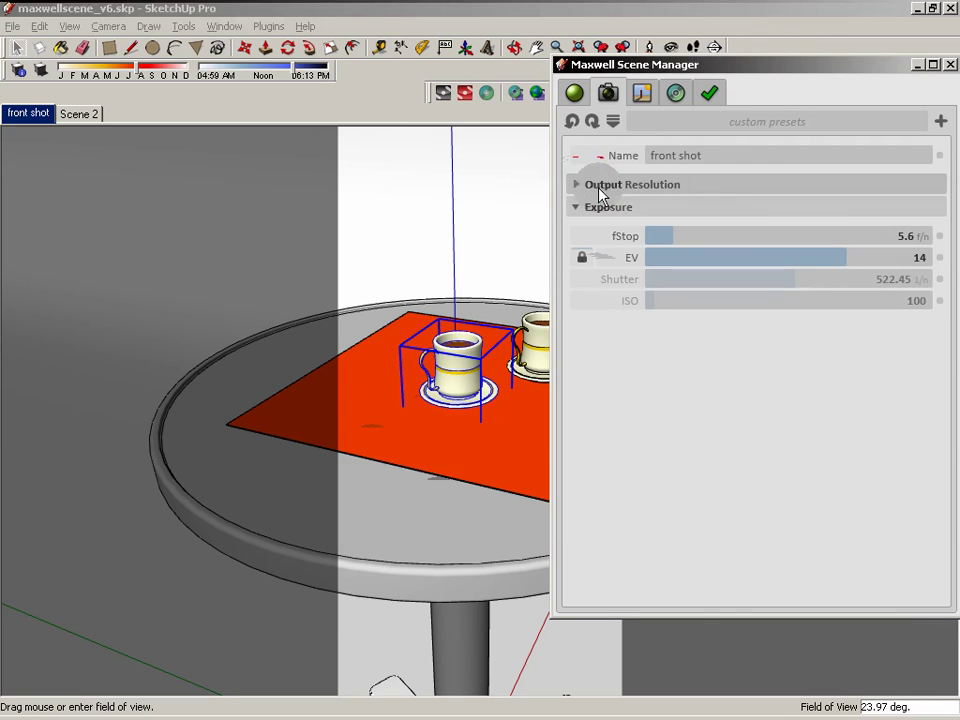
{"action": "double_click", "coordinate": [915, 258]}
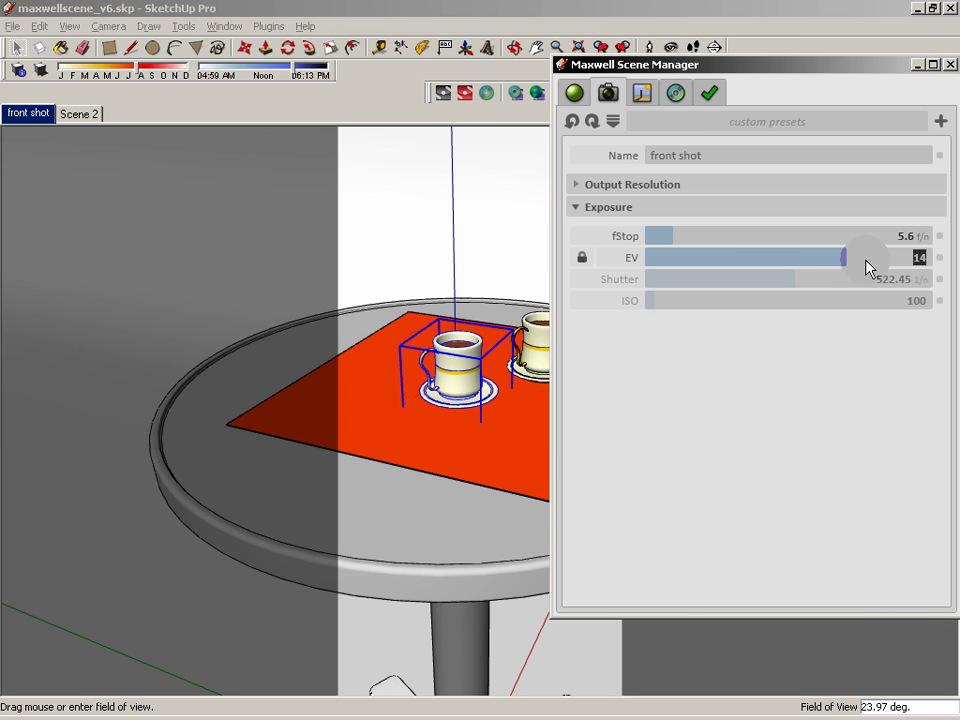
{"action": "type", "text": "6"}
{"action": "left_click", "coordinate": [780, 379]}
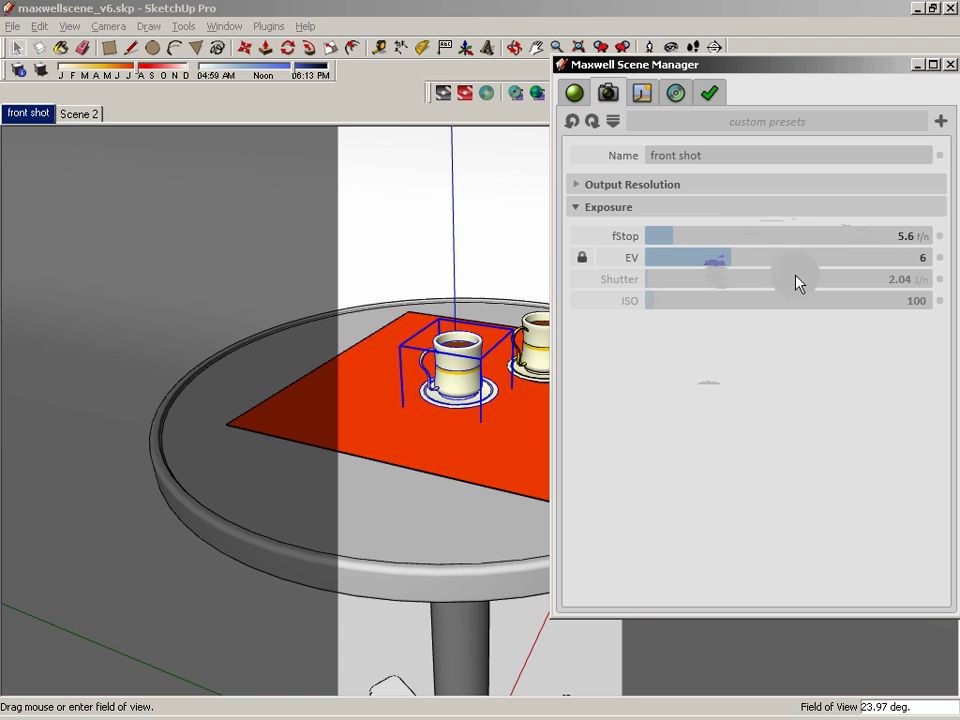
{"action": "left_click", "coordinate": [582, 258]}
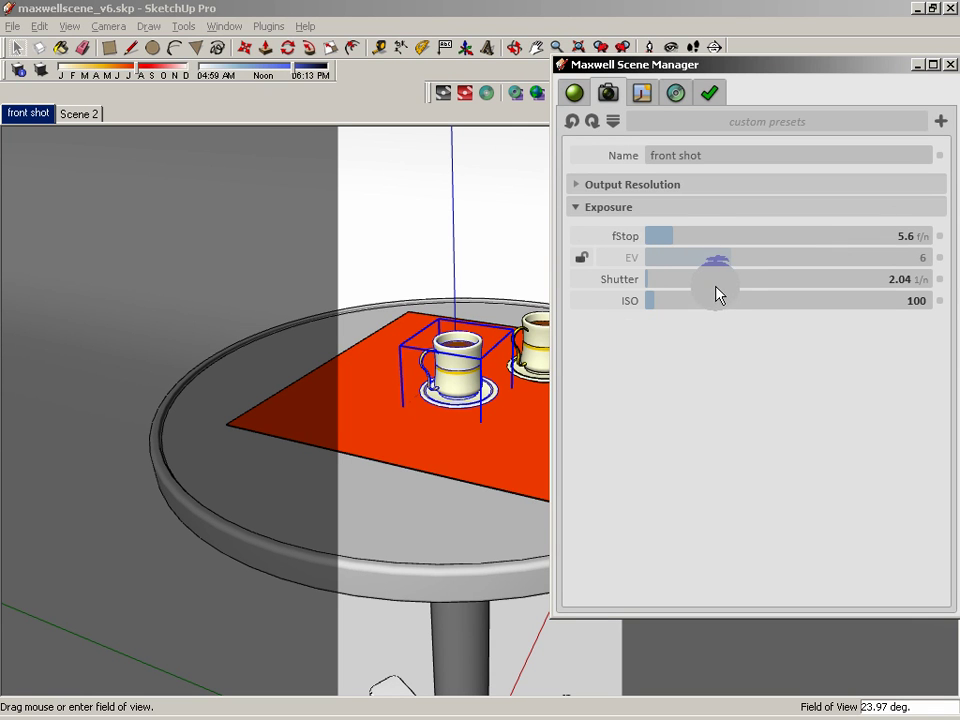
{"action": "left_click", "coordinate": [581, 258]}
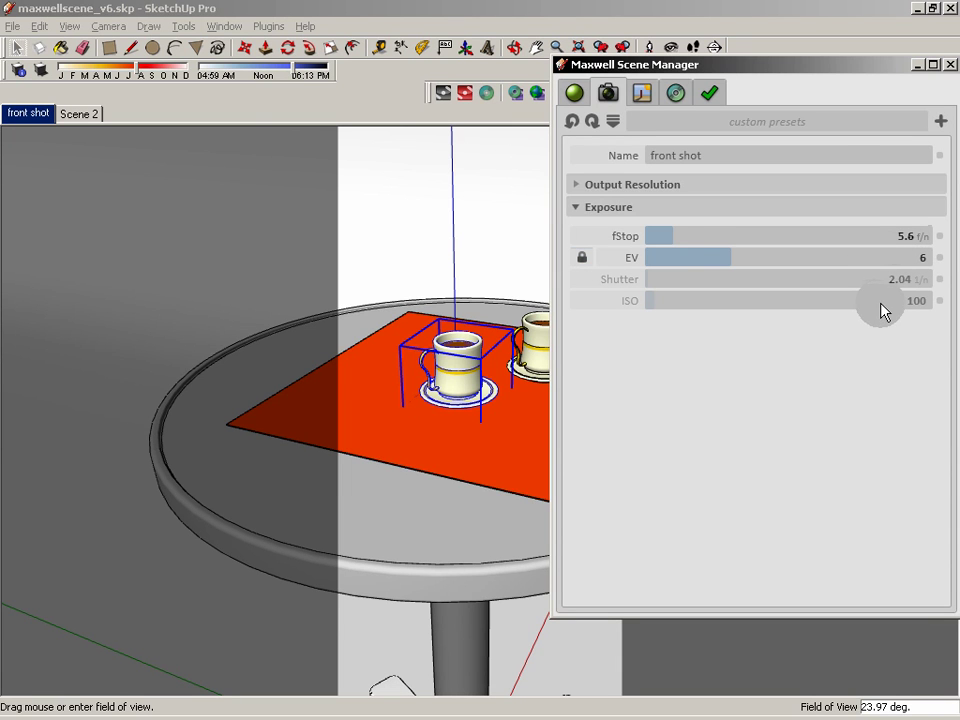
{"action": "left_click", "coordinate": [575, 208]}
{"action": "left_click", "coordinate": [614, 121]}
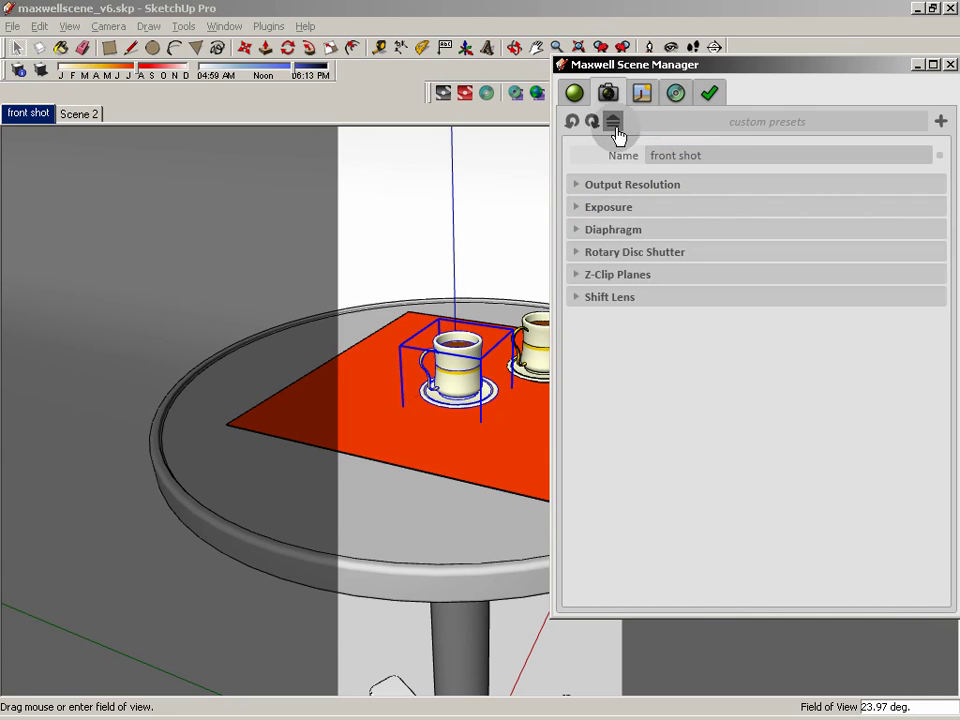
{"action": "left_click", "coordinate": [579, 234]}
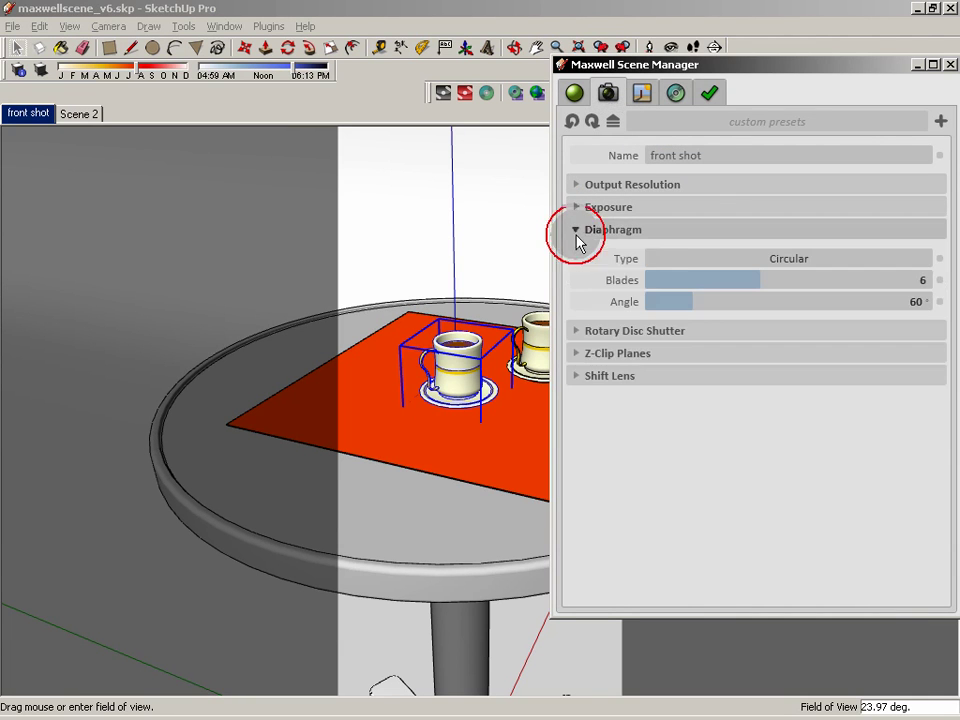
{"action": "left_click", "coordinate": [802, 259]}
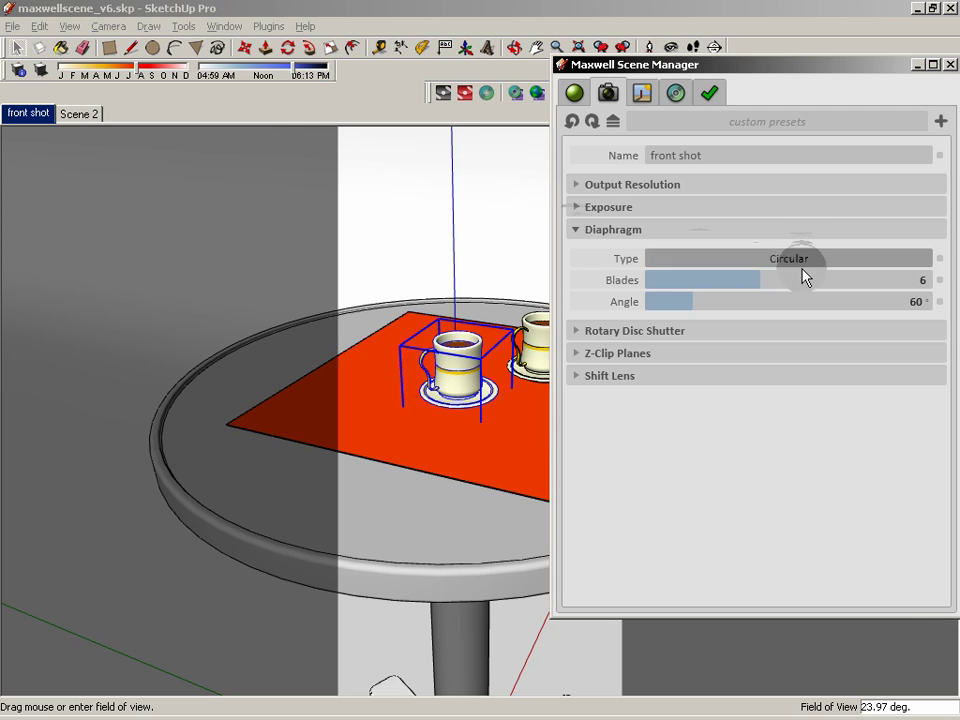
{"action": "left_click", "coordinate": [822, 258]}
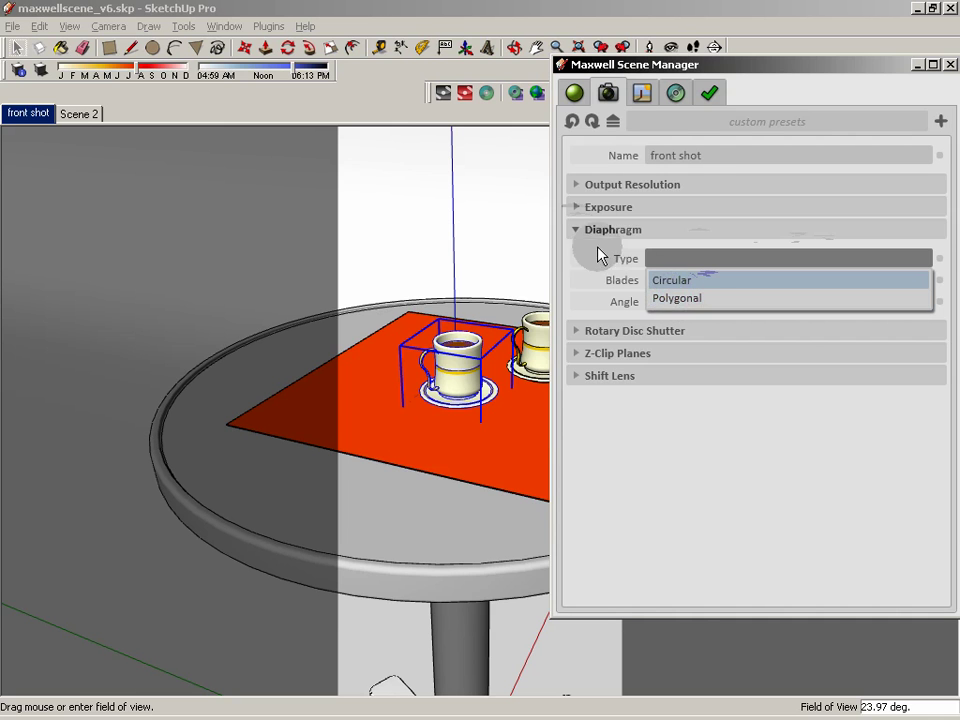
{"action": "left_click", "coordinate": [680, 281]}
{"action": "left_click", "coordinate": [575, 230]}
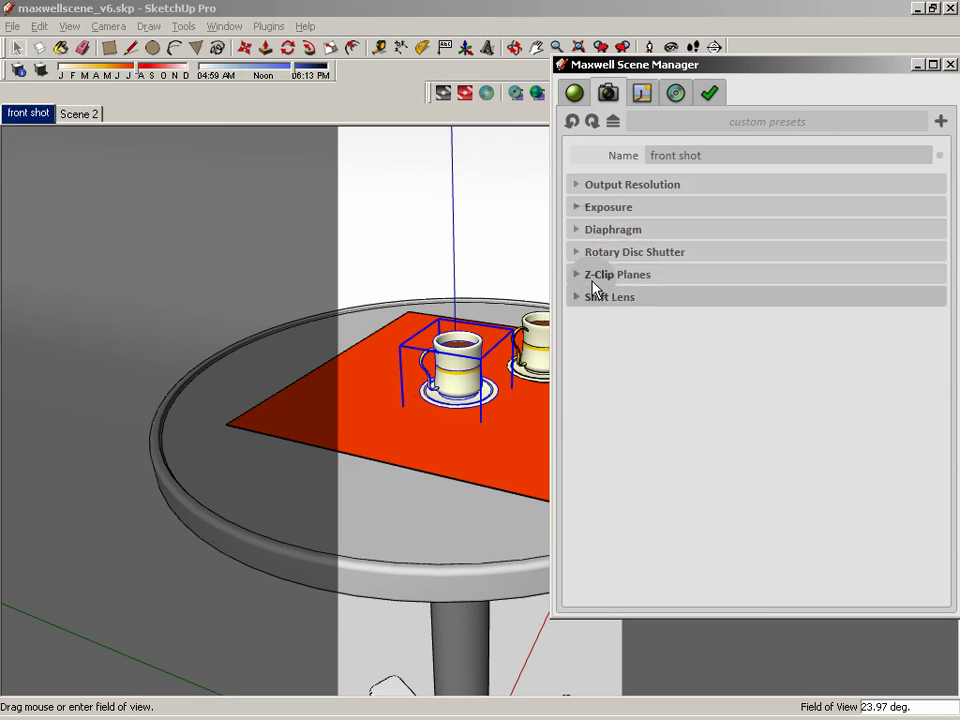
{"action": "left_click", "coordinate": [576, 253]}
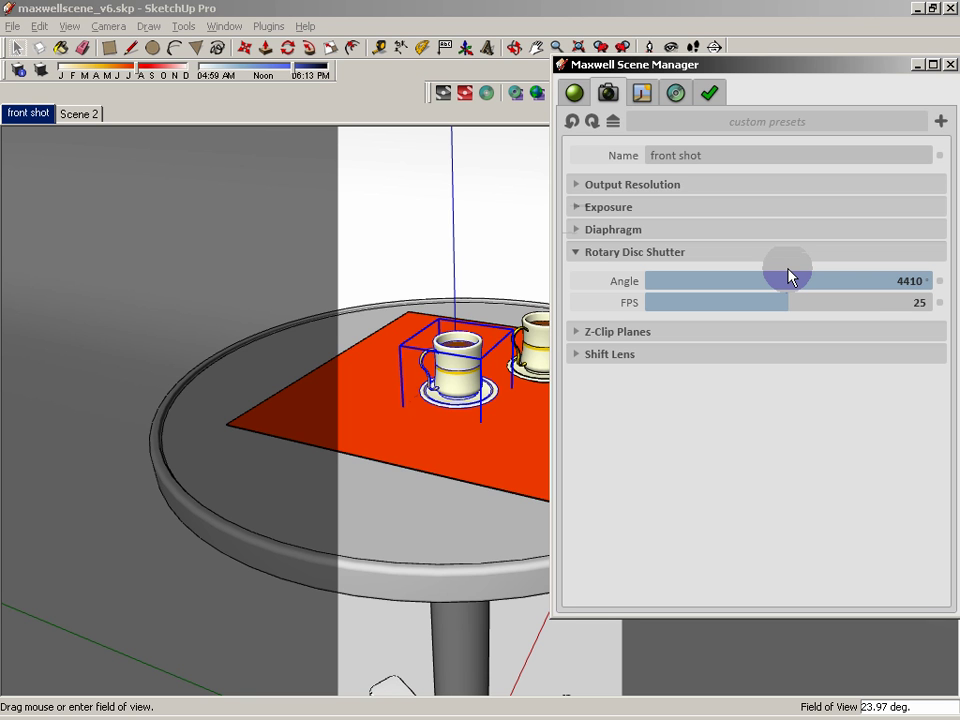
{"action": "left_click", "coordinate": [575, 256]}
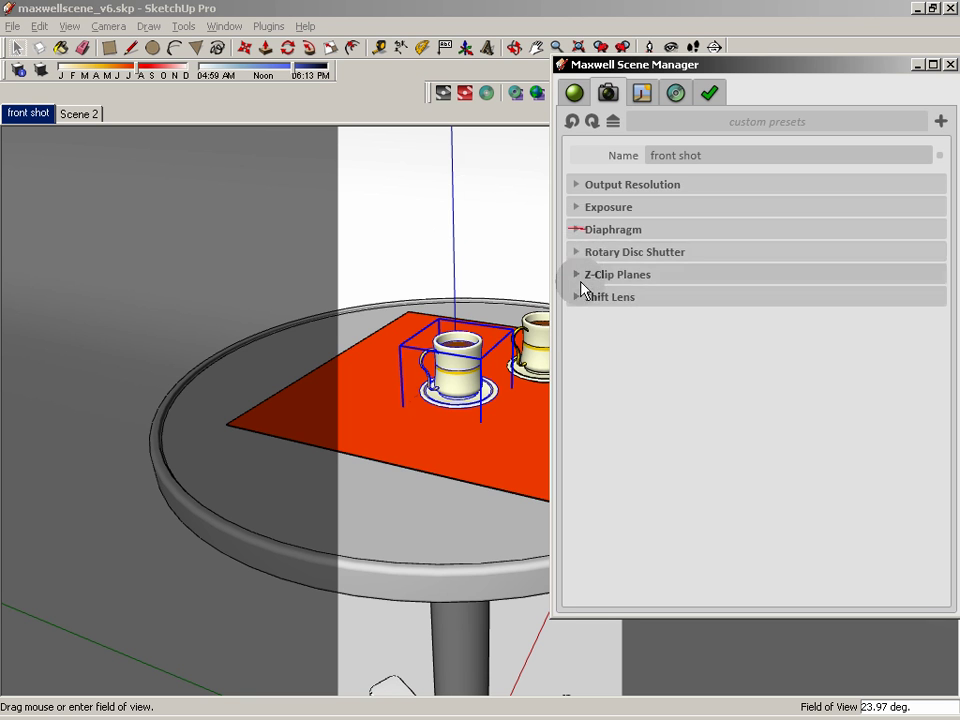
{"action": "left_click", "coordinate": [578, 275]}
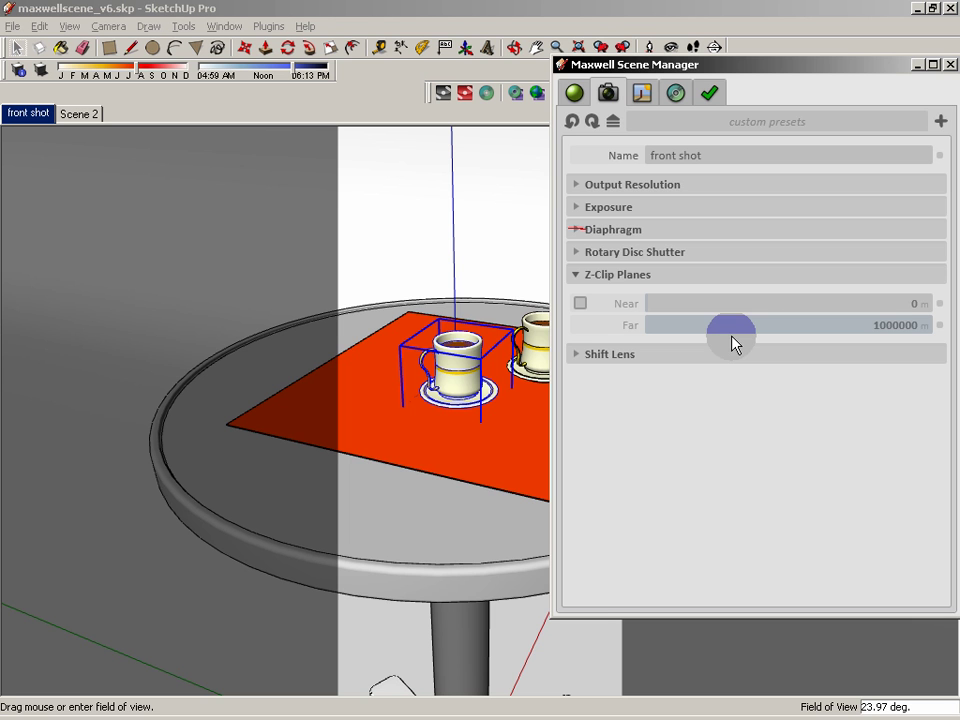
{"action": "left_click", "coordinate": [576, 275]}
{"action": "left_click", "coordinate": [575, 297]}
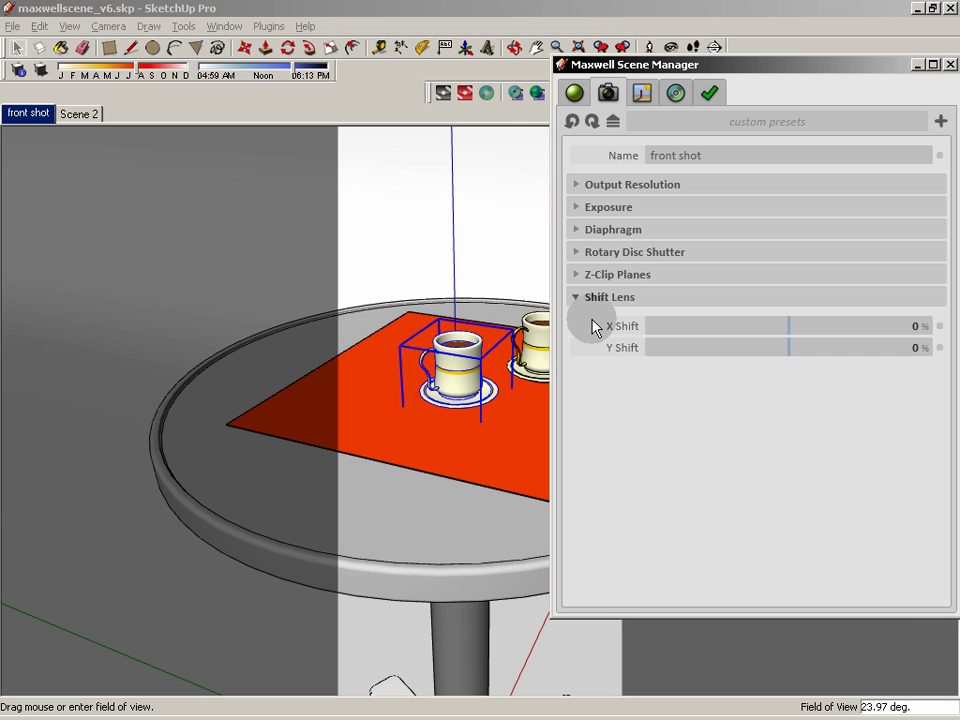
{"action": "left_click", "coordinate": [576, 298]}
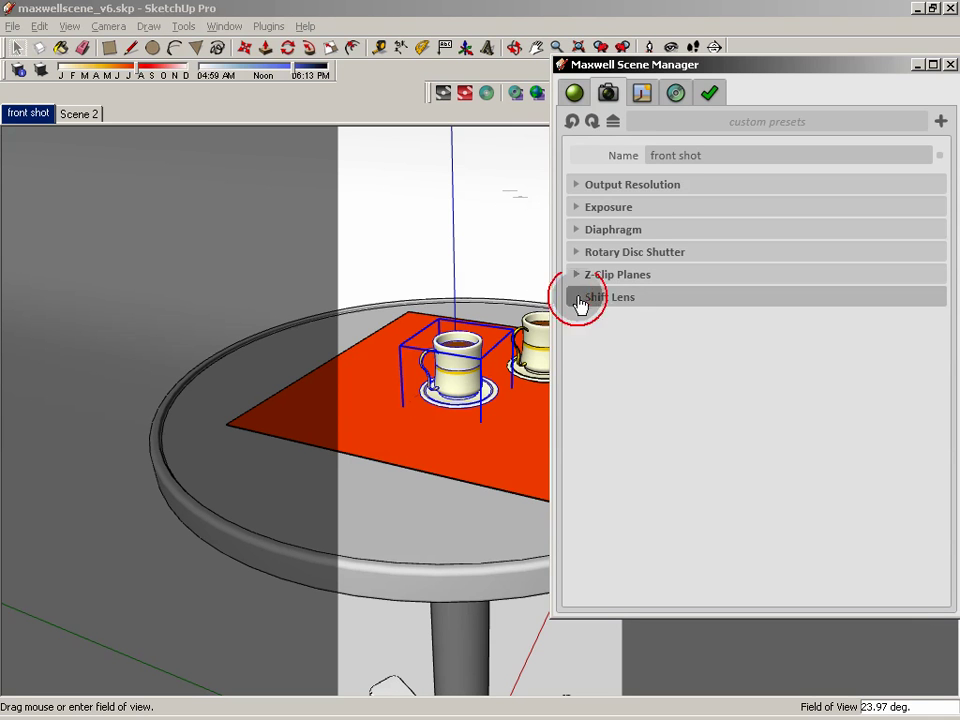
Step: Close the Maxwell Scene Manager and switch the camera to Two-Point Perspective
{"action": "left_click", "coordinate": [613, 121]}
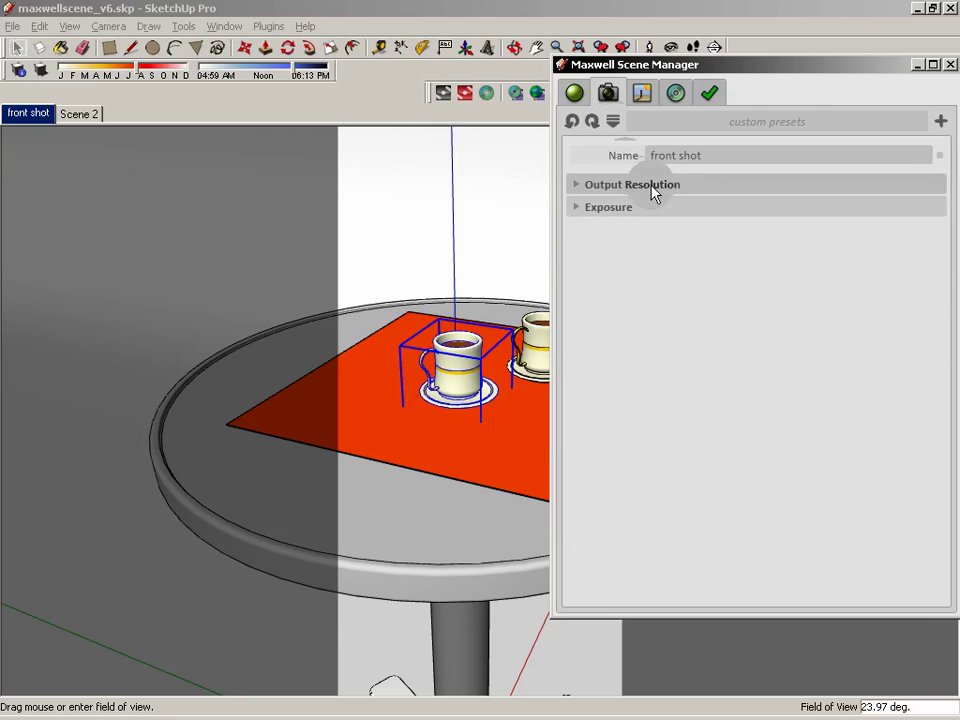
{"action": "left_click", "coordinate": [950, 64]}
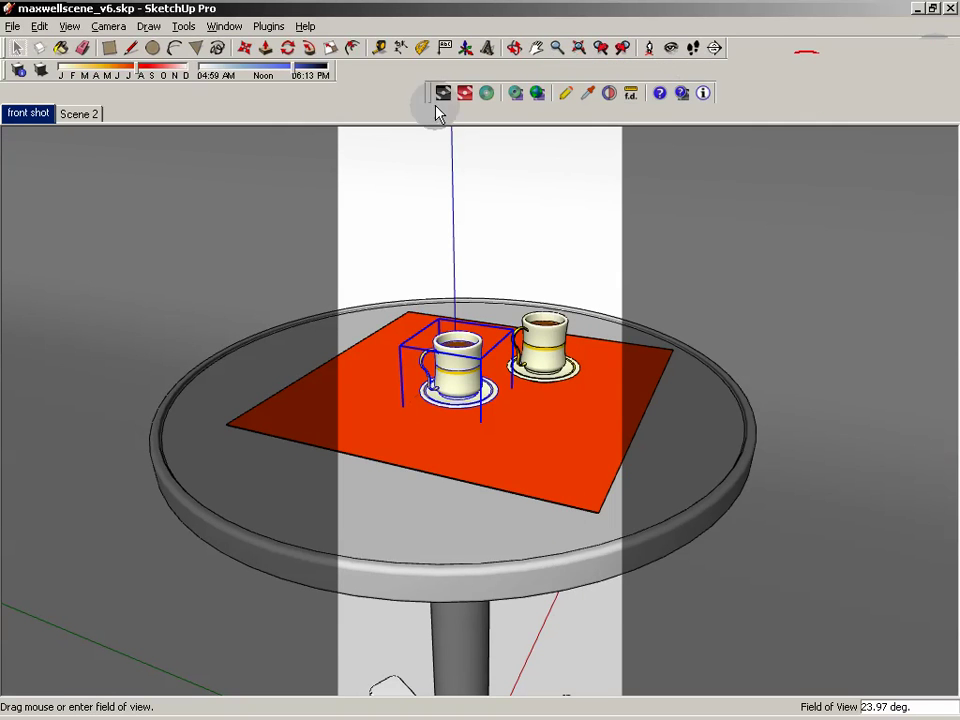
{"action": "left_click", "coordinate": [108, 26]}
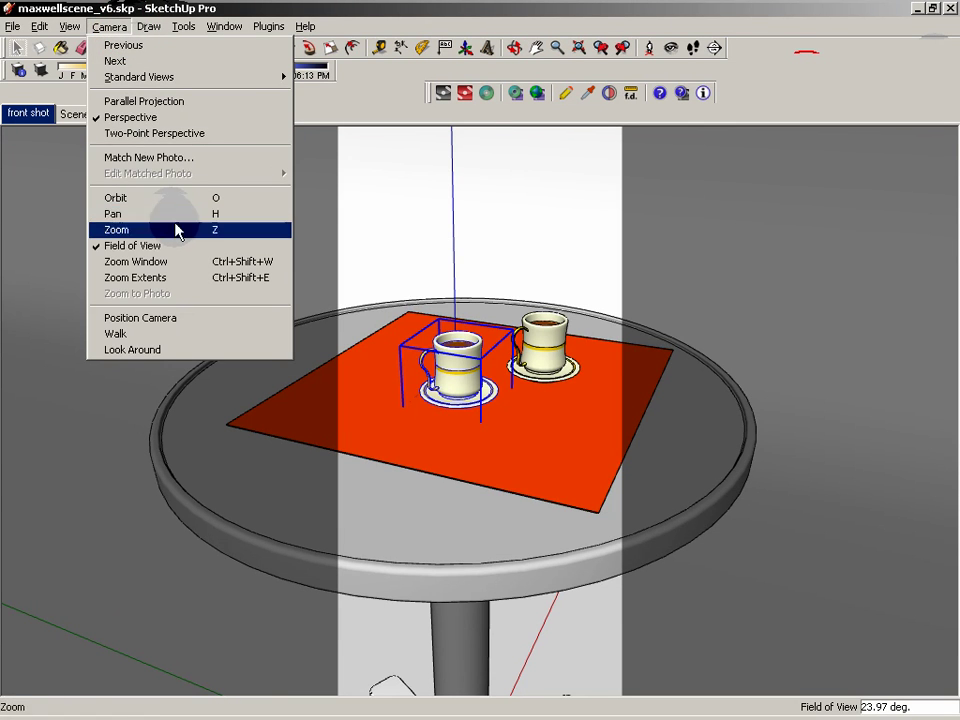
{"action": "left_click", "coordinate": [168, 137]}
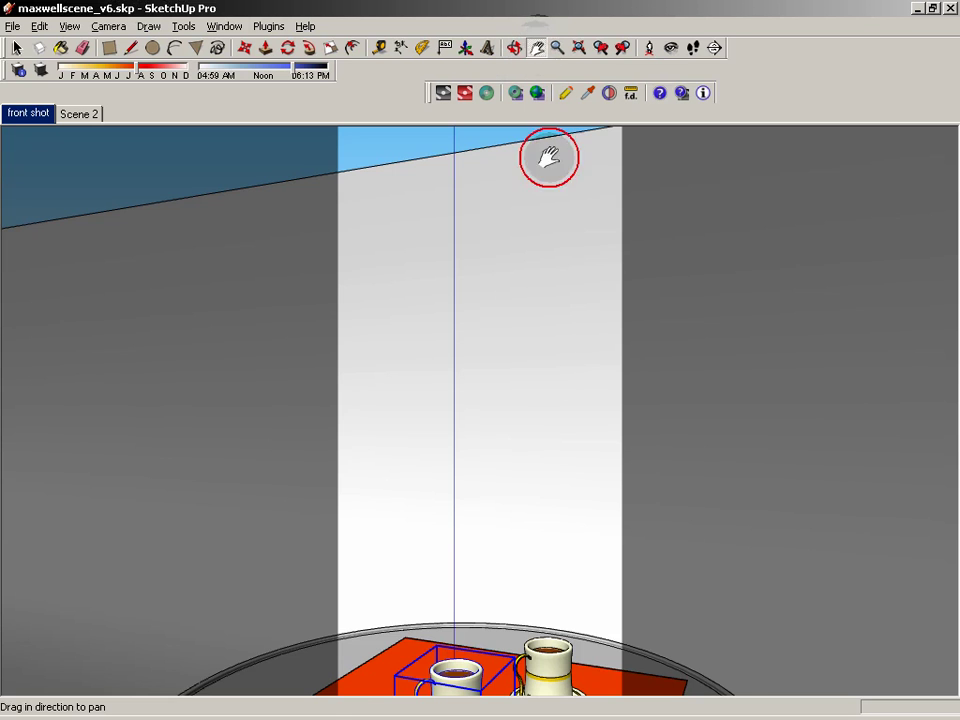
Step: Pan the view to centre the table, stem and mugs in the frame
{"action": "left_click_drag", "start_coordinate": [546, 375], "coordinate": [505, 128]}
{"action": "left_click_drag", "start_coordinate": [500, 335], "coordinate": [531, 210]}
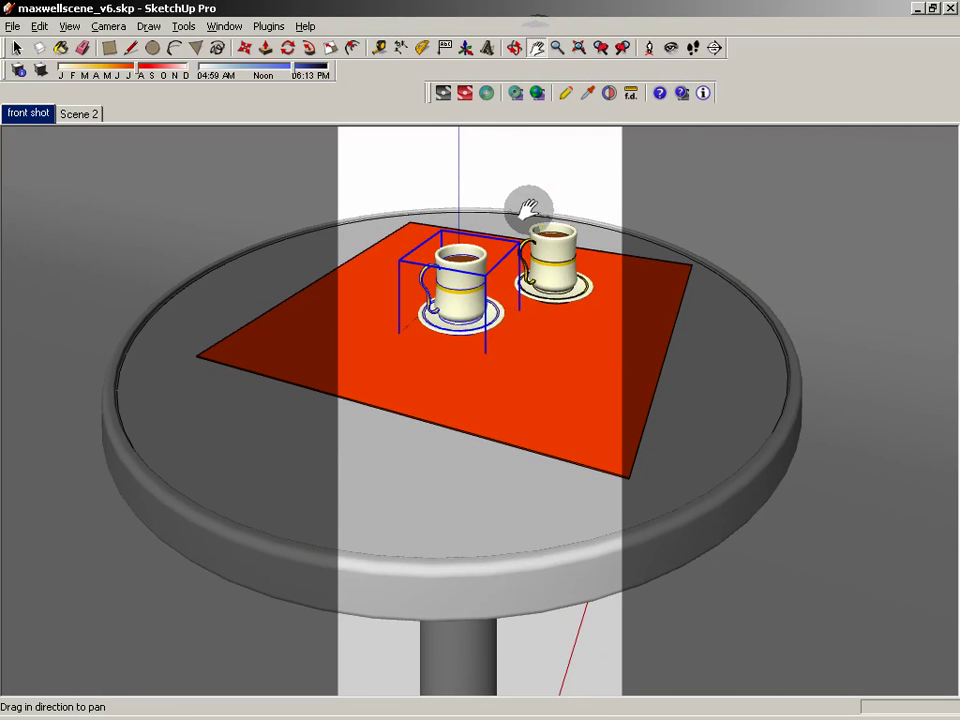
{"action": "left_click_drag", "start_coordinate": [500, 370], "coordinate": [469, 300]}
{"action": "left_click_drag", "start_coordinate": [466, 373], "coordinate": [472, 430]}
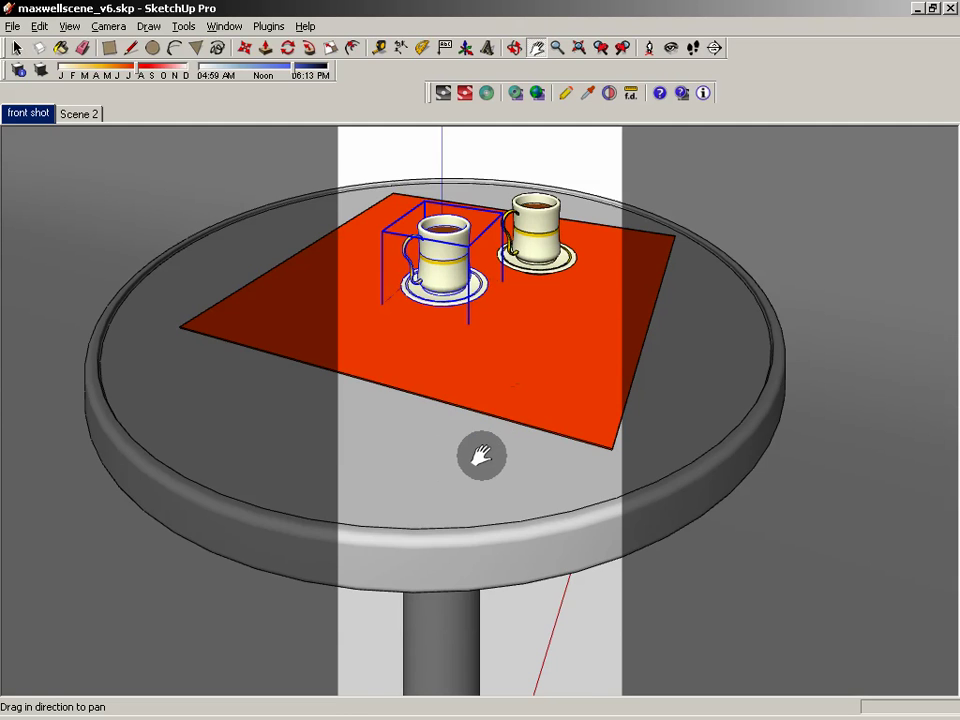
{"action": "mouse_move", "coordinate": [482, 456]}
{"action": "left_mouse_down"}
{"action": "mouse_move", "coordinate": [467, 339]}
{"action": "mouse_move", "coordinate": [454, 482]}
{"action": "mouse_move", "coordinate": [467, 480]}
{"action": "mouse_move", "coordinate": [463, 456]}
{"action": "left_mouse_up"}
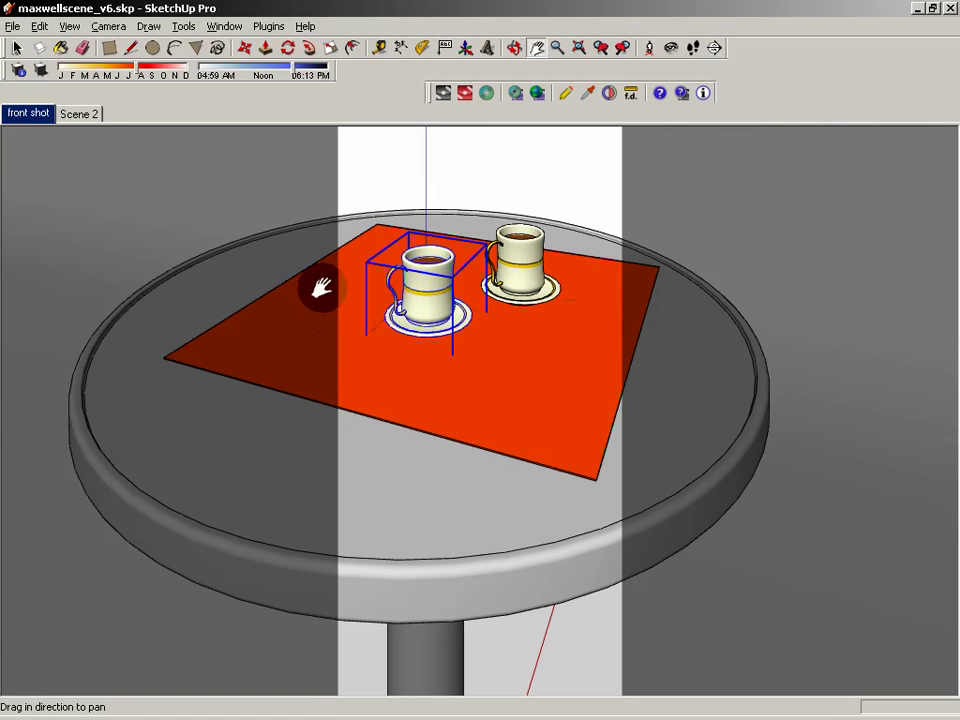
Step: Update the front shot scene to the two-point view without saving style changes, then revisit Scene 2 and return
{"action": "left_click", "coordinate": [228, 27]}
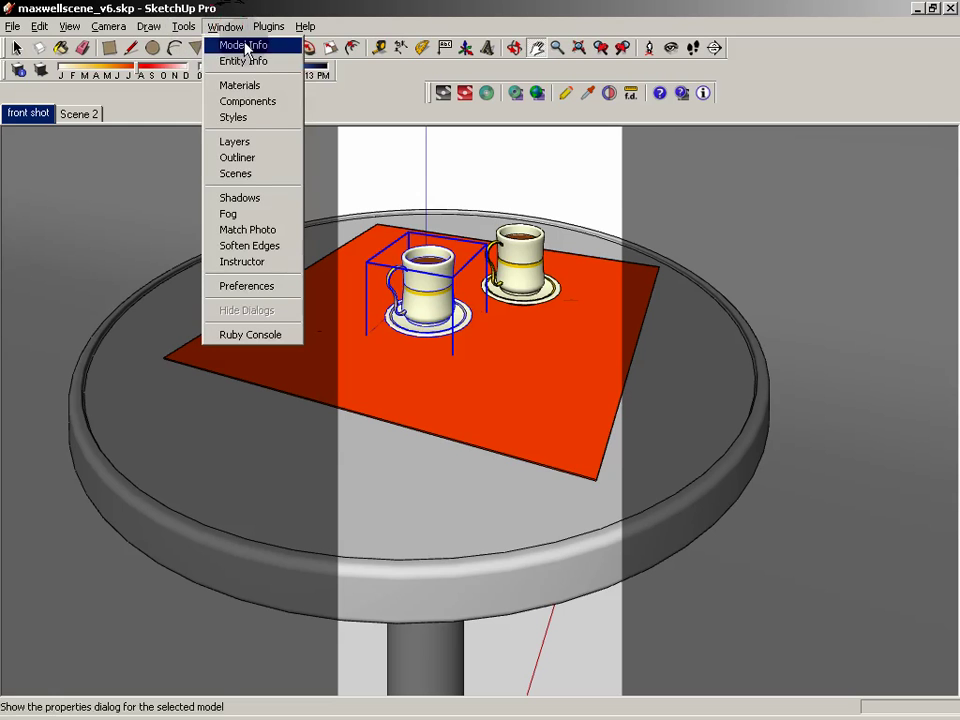
{"action": "left_click", "coordinate": [262, 176]}
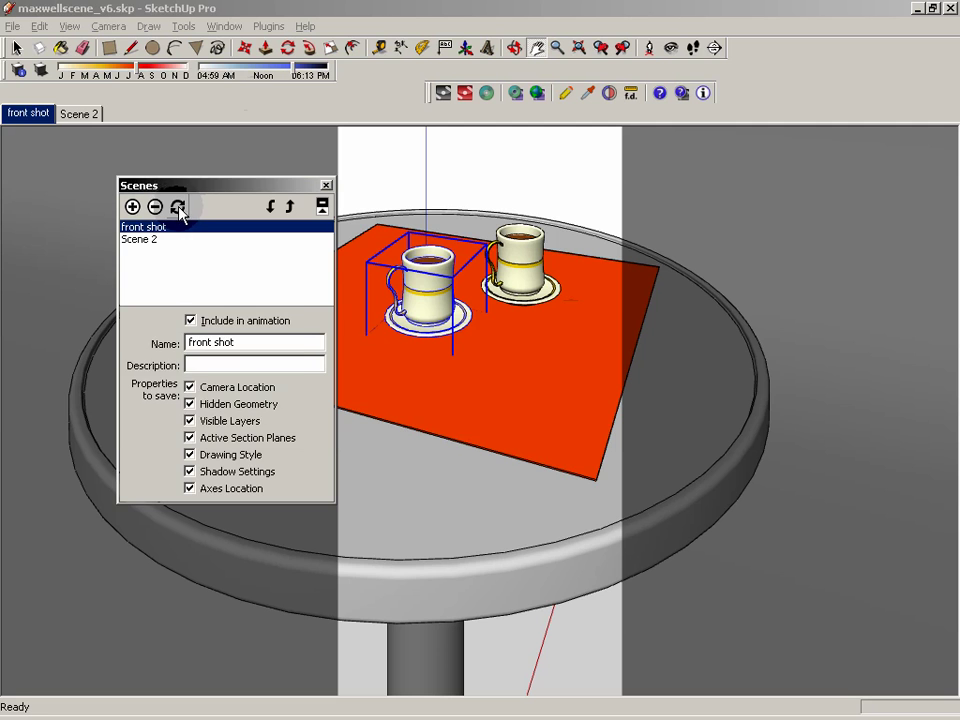
{"action": "left_click", "coordinate": [178, 208]}
{"action": "left_click", "coordinate": [206, 412]}
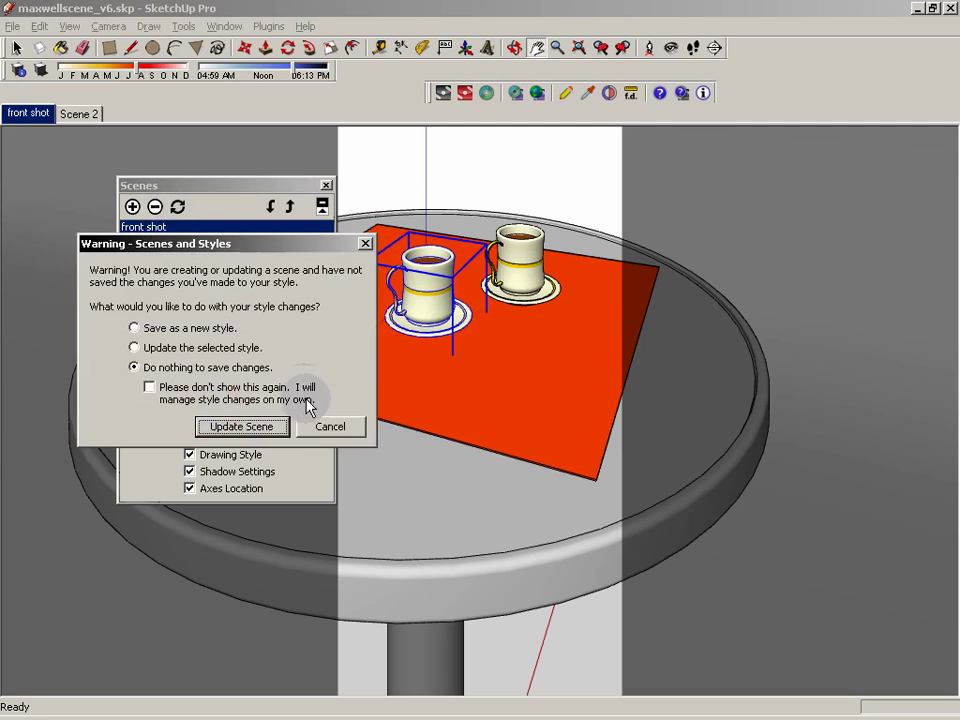
{"action": "left_click", "coordinate": [255, 426]}
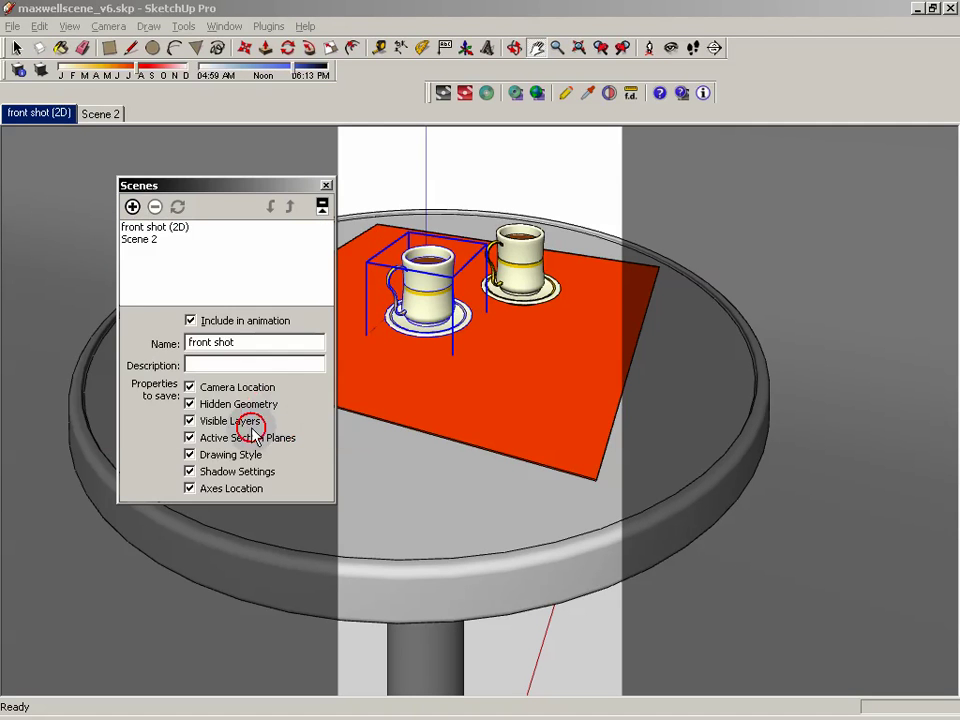
{"action": "left_click", "coordinate": [326, 185]}
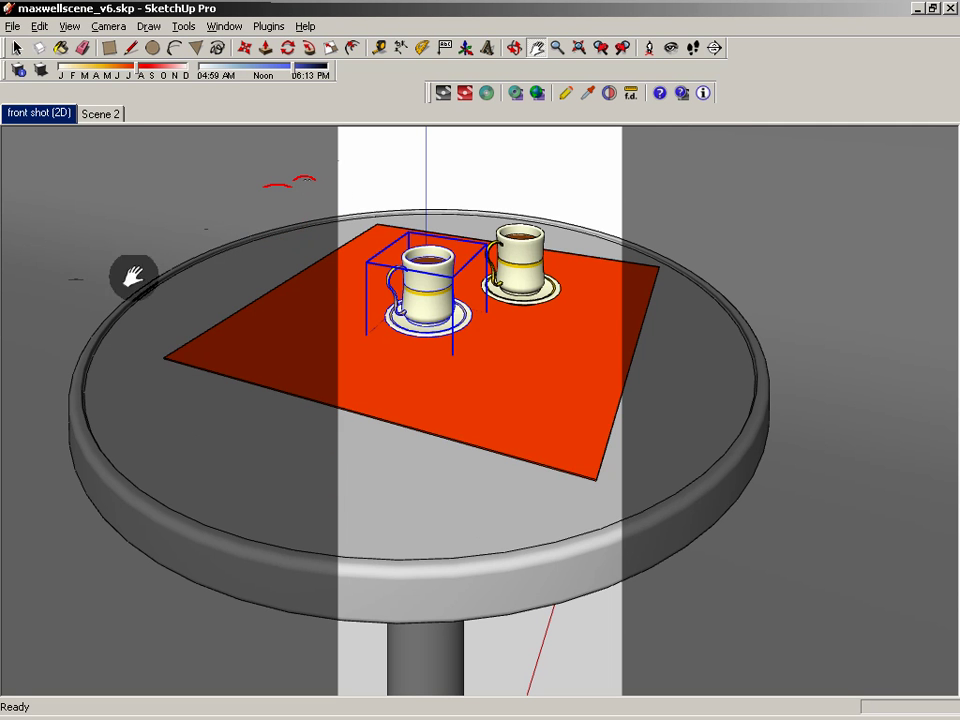
{"action": "left_click", "coordinate": [105, 113]}
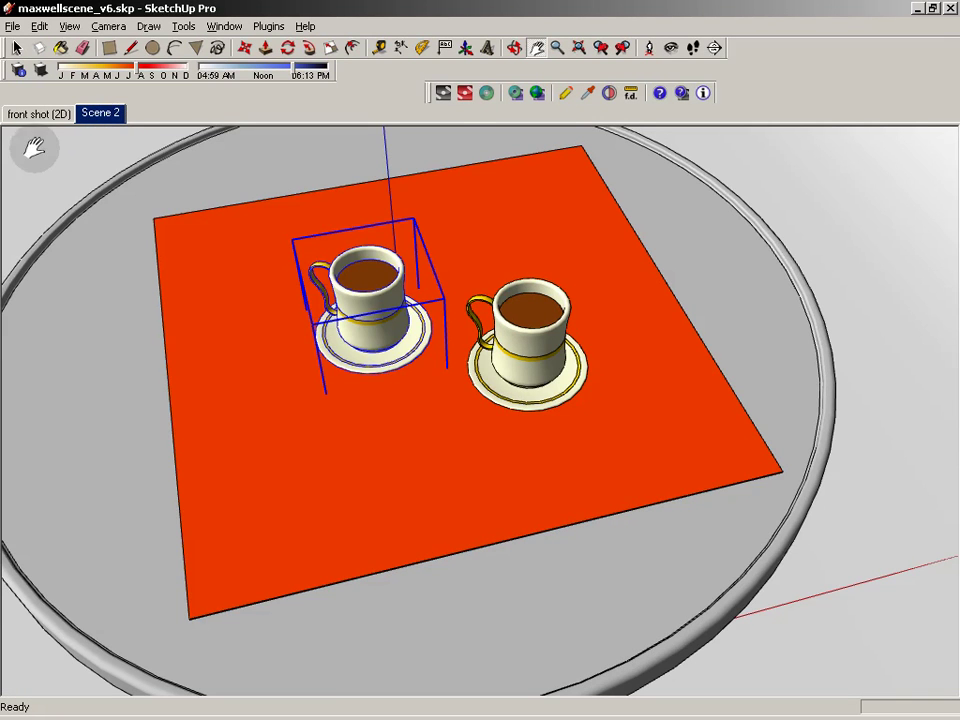
{"action": "left_click", "coordinate": [40, 113]}
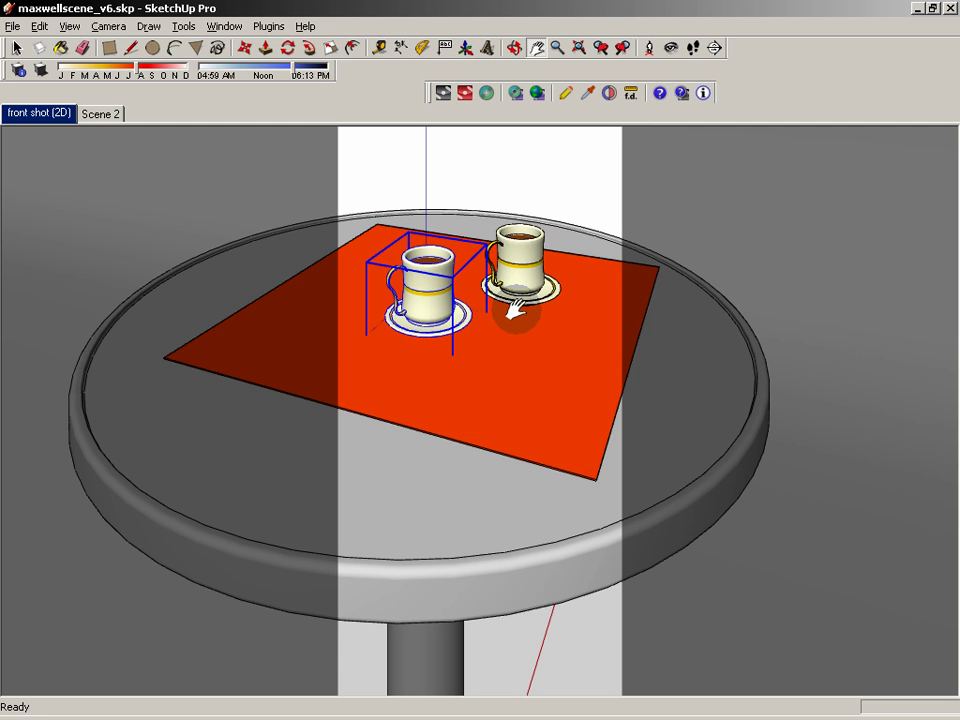
Step: Pick the Maxwell focal distance on the front mug, giving 1.393 m
{"action": "left_click", "coordinate": [632, 94]}
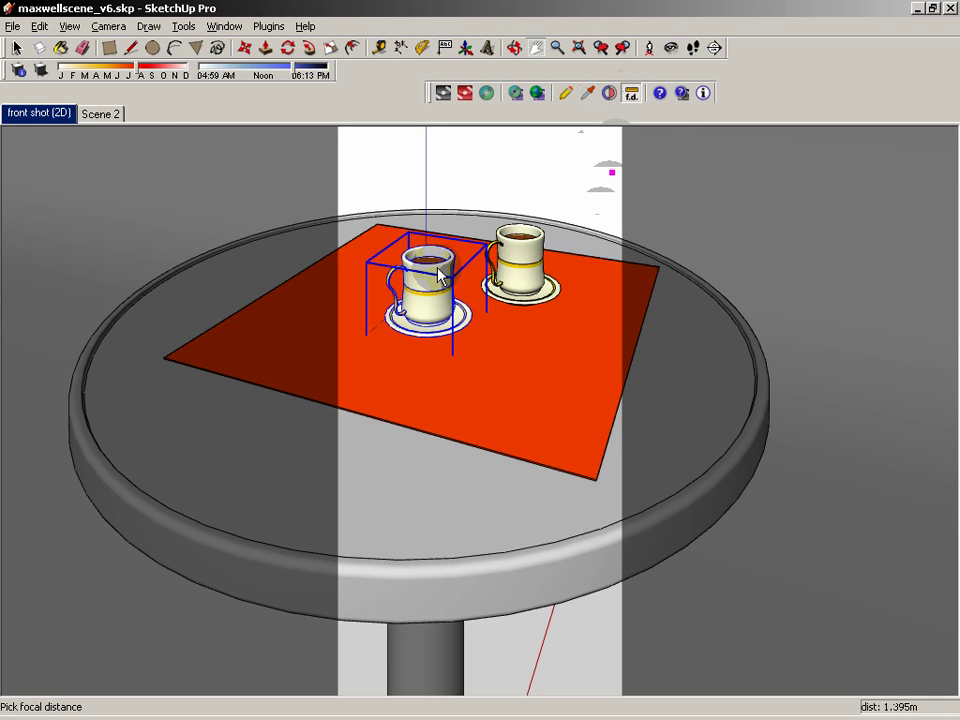
{"action": "left_click", "coordinate": [632, 101]}
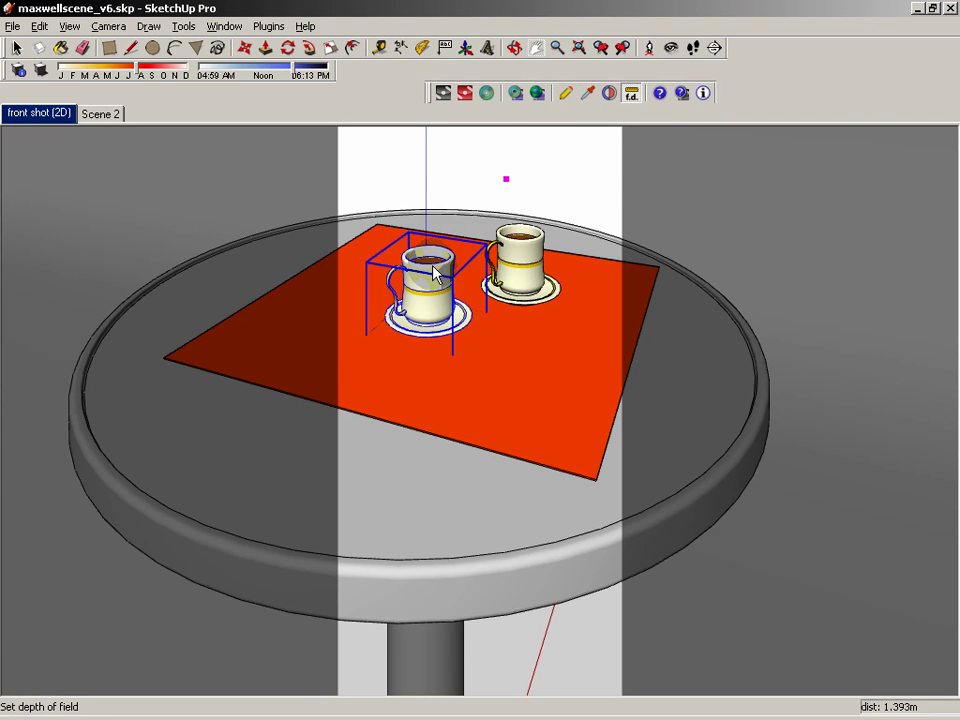
{"action": "left_click", "coordinate": [436, 275]}
{"action": "key", "text": "h"}
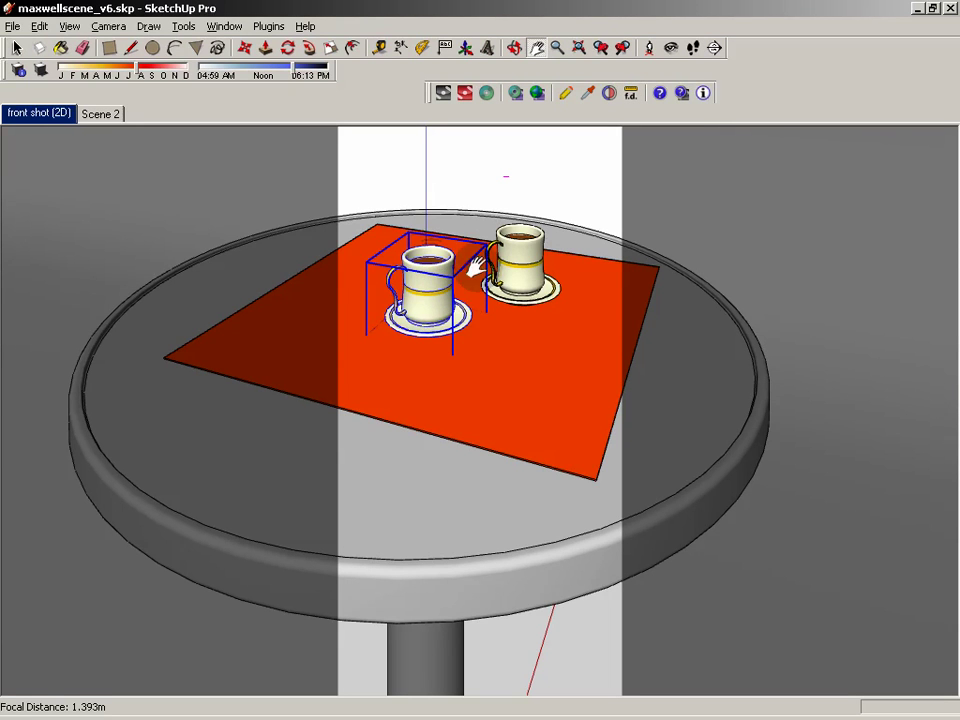
{"action": "left_click_drag", "start_coordinate": [540, 210], "coordinate": [570, 160]}
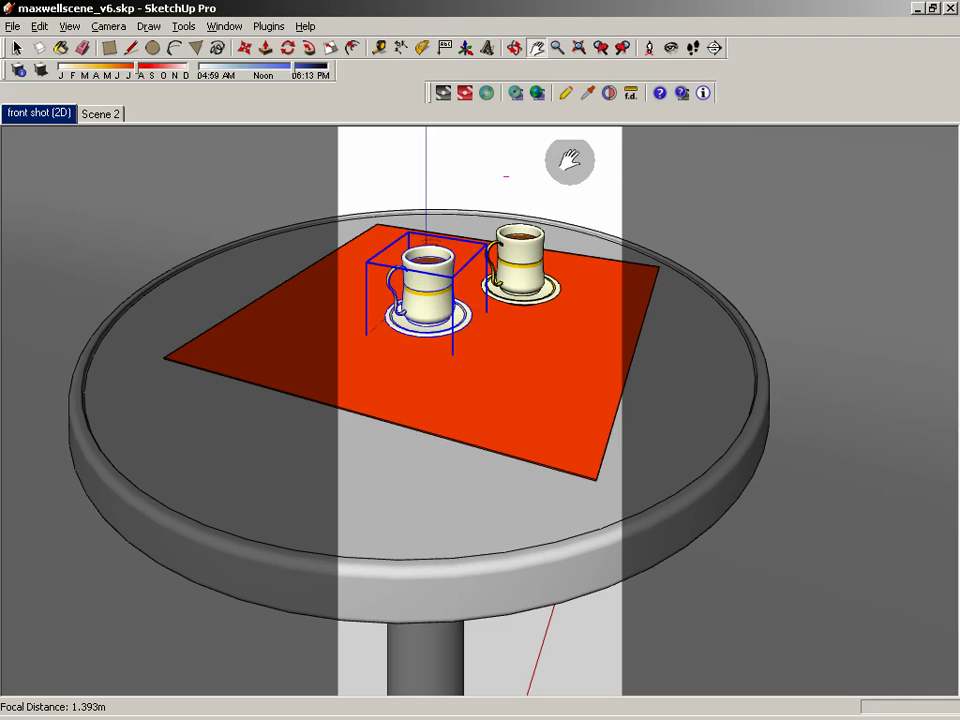
Step: Set the depth-of-field range from the red mat to the front mug, giving near 887 mm and far 1.527 m
{"action": "left_click", "coordinate": [610, 94]}
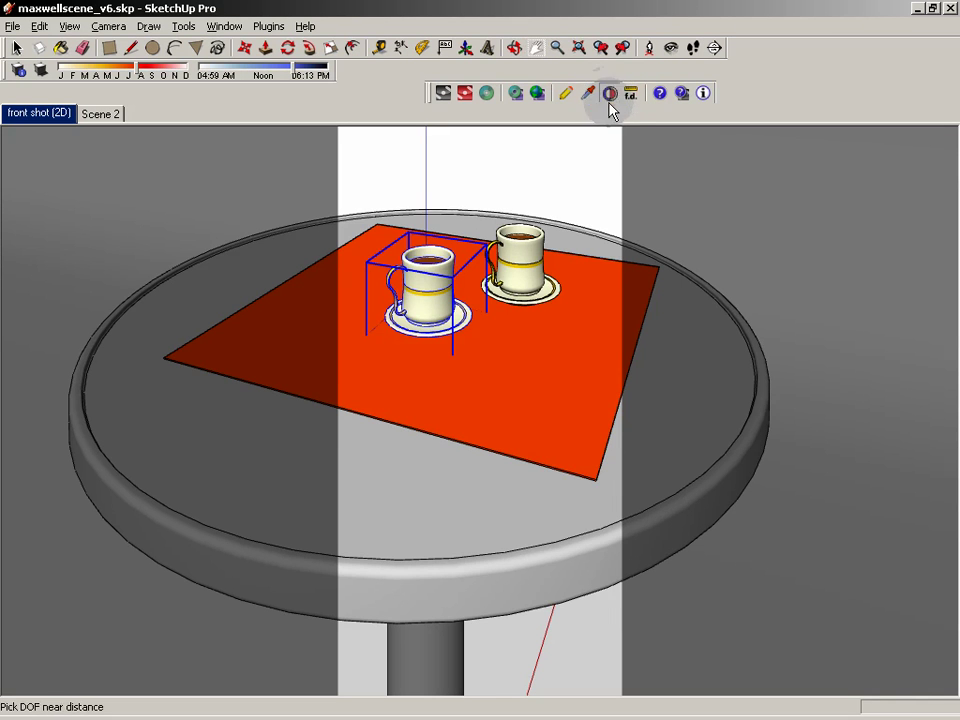
{"action": "left_click", "coordinate": [423, 594]}
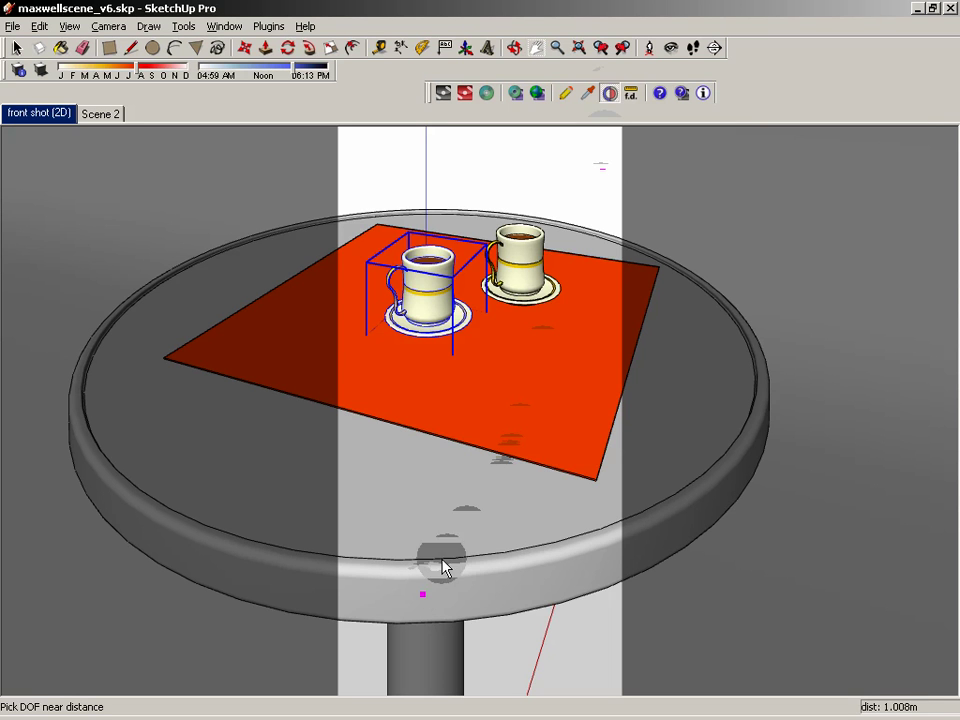
{"action": "left_click", "coordinate": [490, 162]}
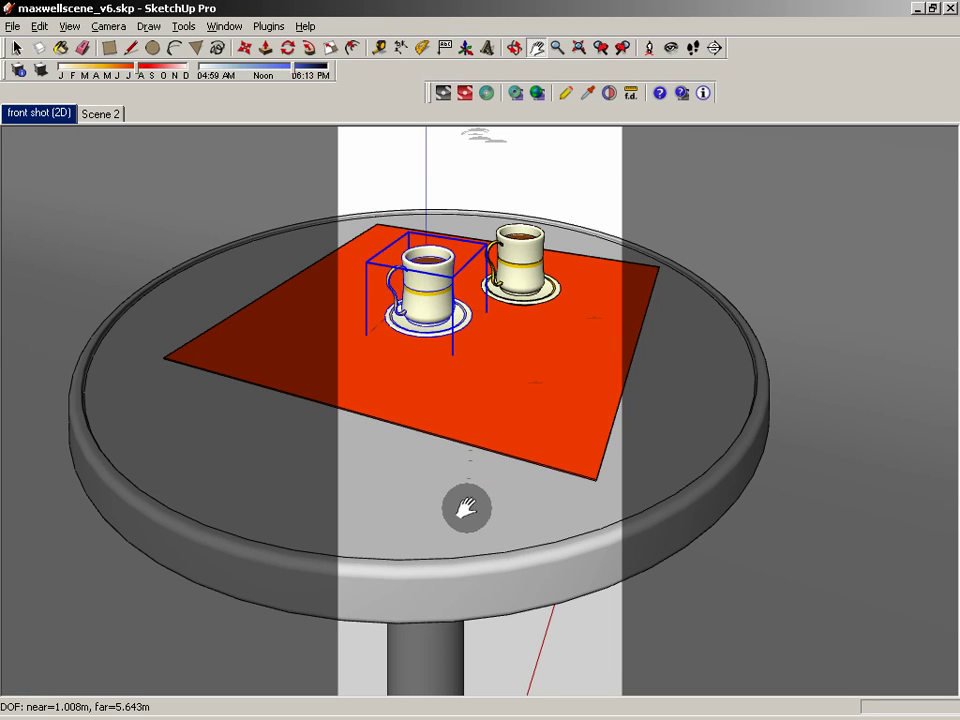
{"action": "left_click", "coordinate": [609, 93]}
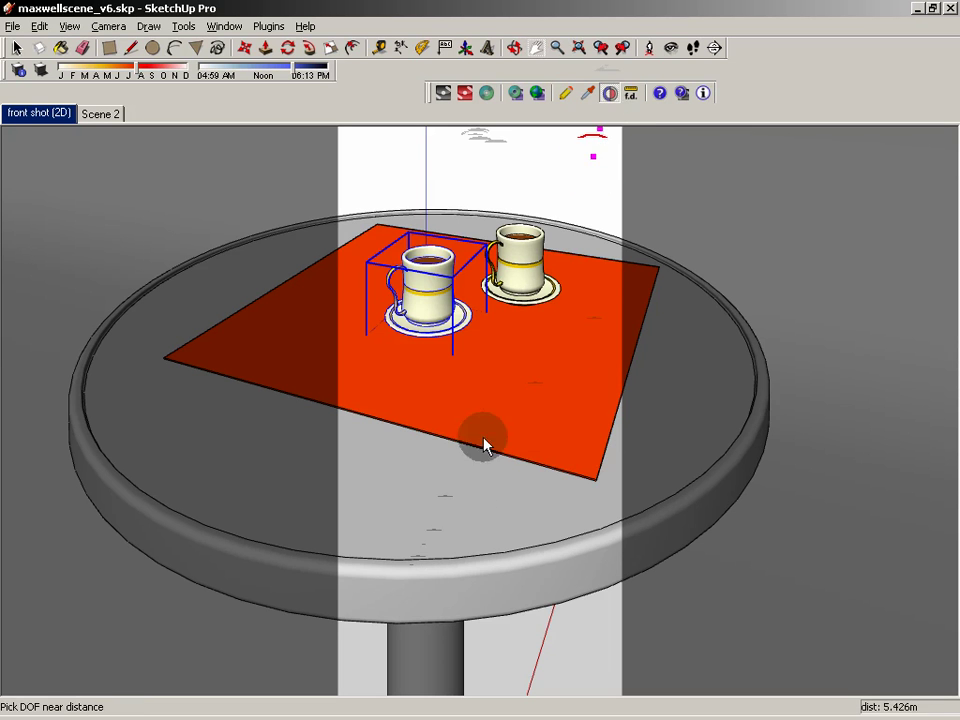
{"action": "left_click", "coordinate": [414, 420]}
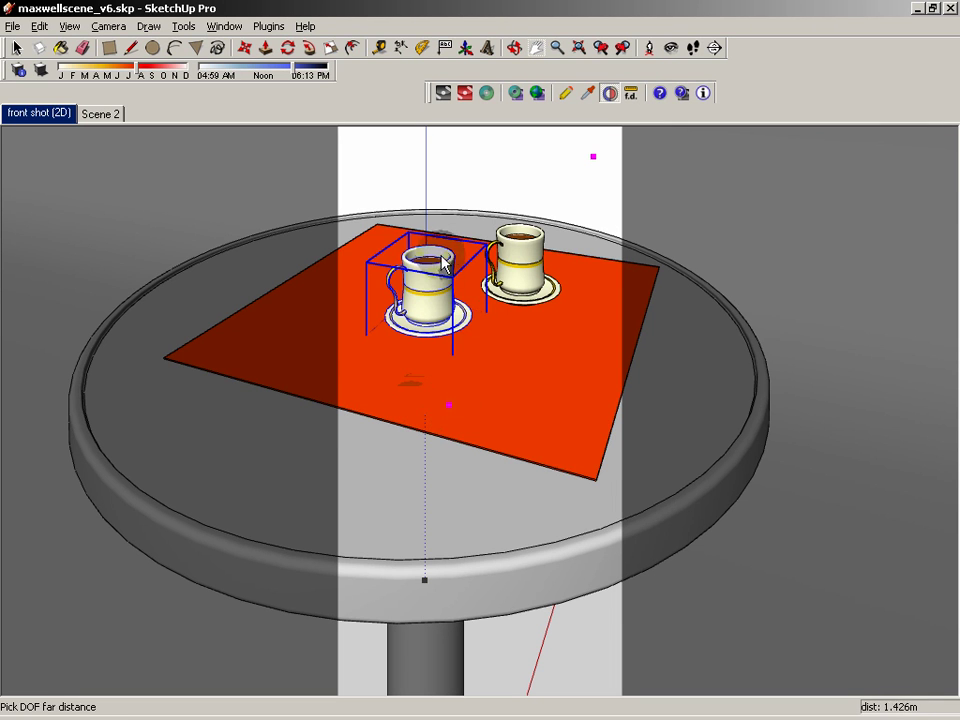
{"action": "left_click", "coordinate": [474, 325]}
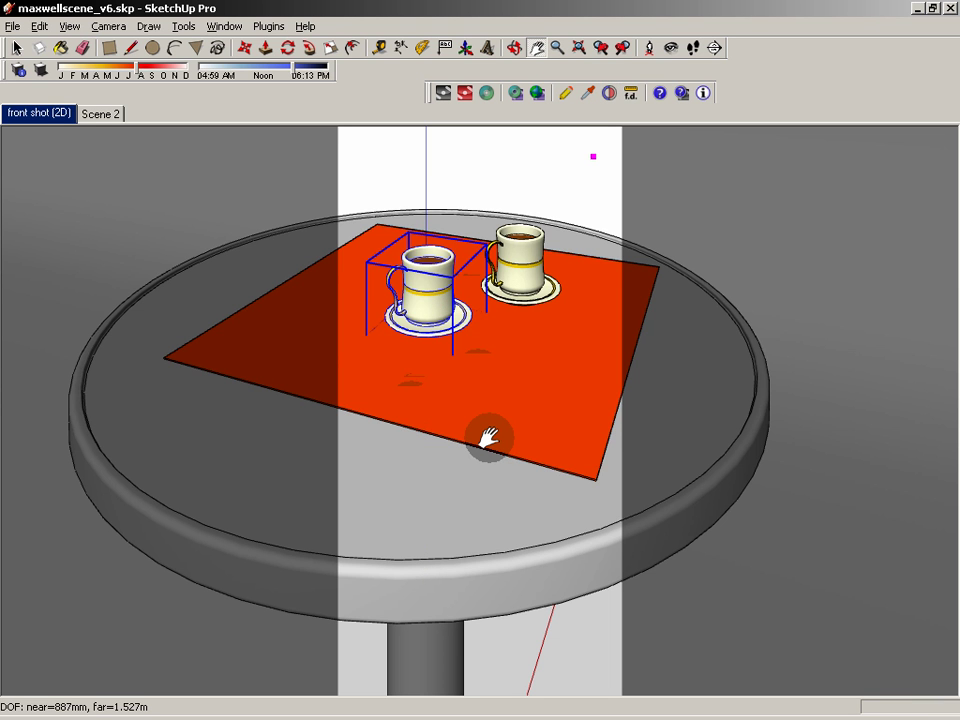